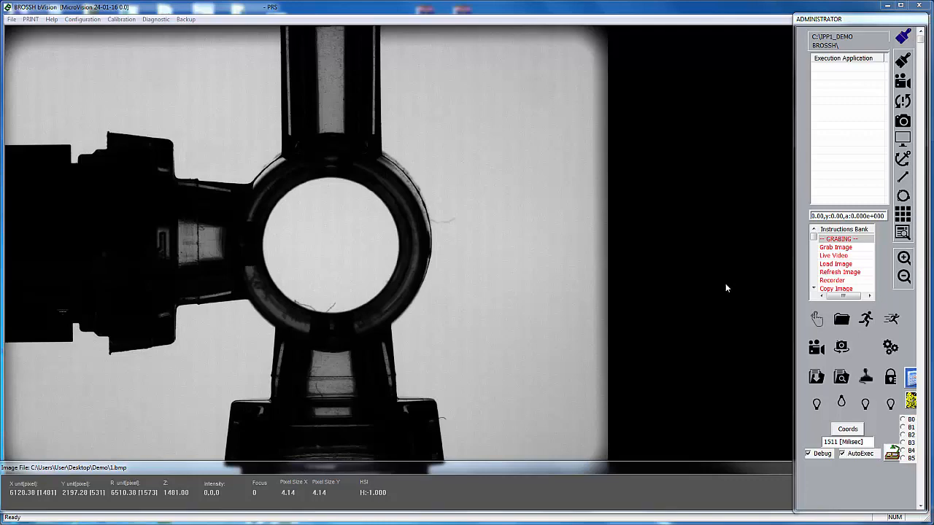
Step: Add a Grab Image instruction from the instructions bank to the execution application
{"action": "left_click", "coordinate": [845, 274]}
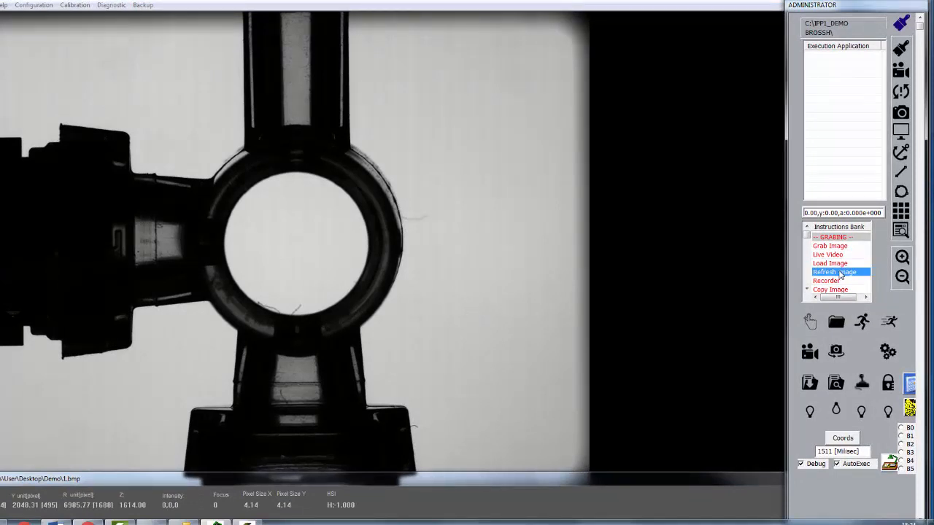
{"action": "key", "text": "g"}
{"action": "key", "text": "g"}
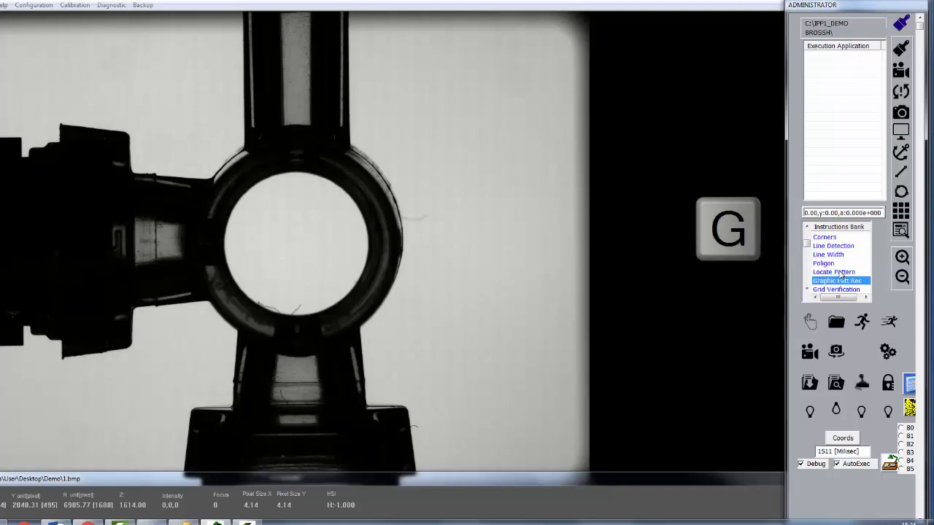
{"action": "key", "text": "g"}
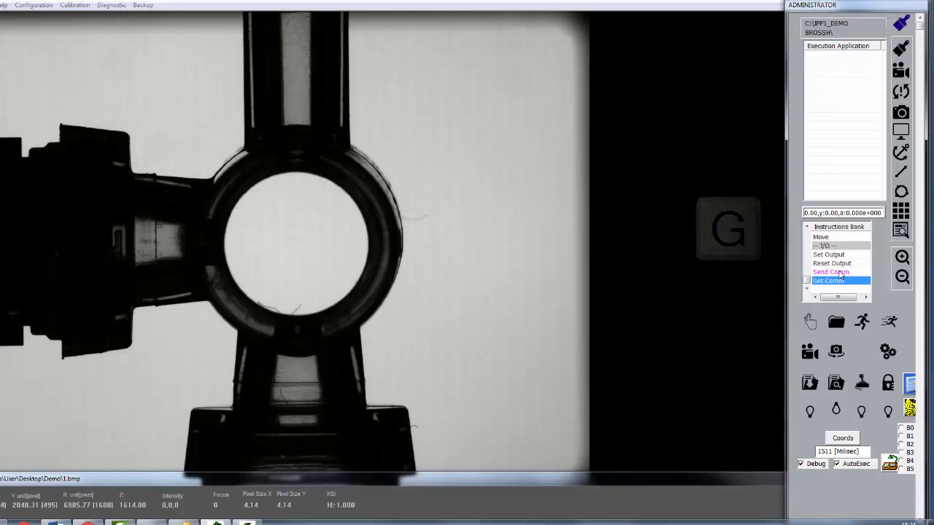
{"action": "key", "text": "g"}
{"action": "key", "text": "g"}
{"action": "key", "text": "g"}
{"action": "key", "text": "g"}
{"action": "key", "text": "g"}
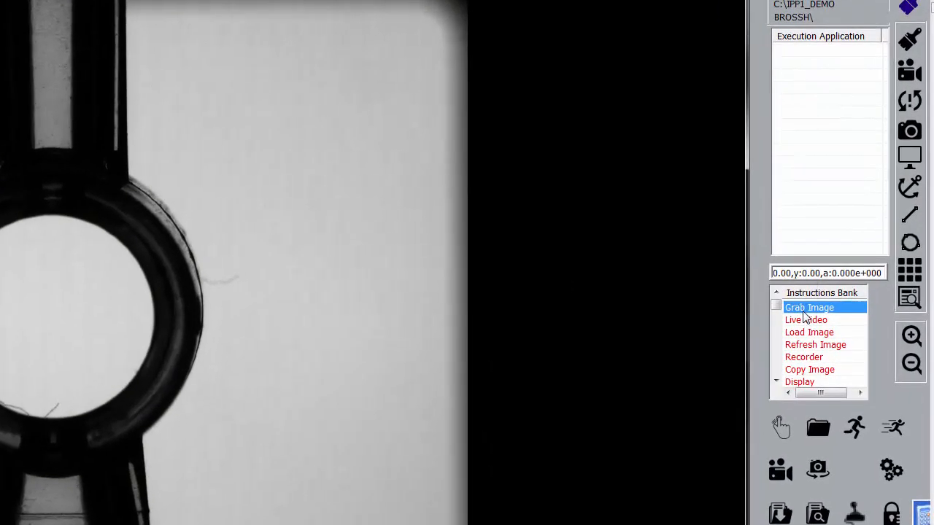
{"action": "double_click", "coordinate": [829, 241]}
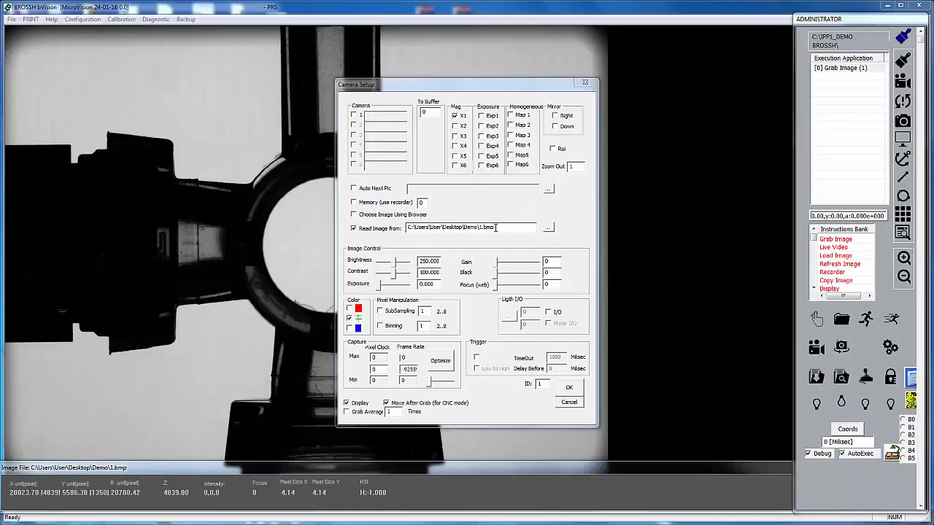
Step: Set the Grab Image instruction to read 1.bmp from the Demo folder and execute the application
{"action": "left_click", "coordinate": [327, 290]}
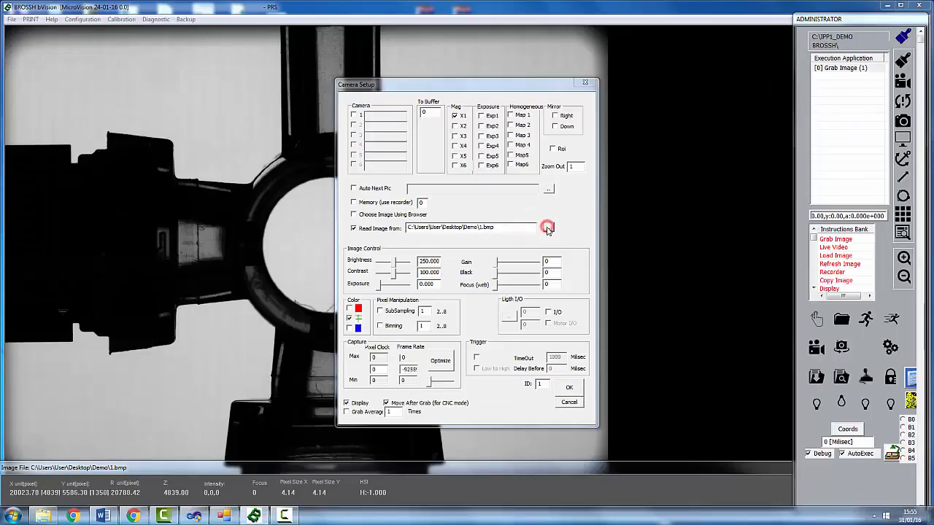
{"action": "left_click", "coordinate": [549, 228]}
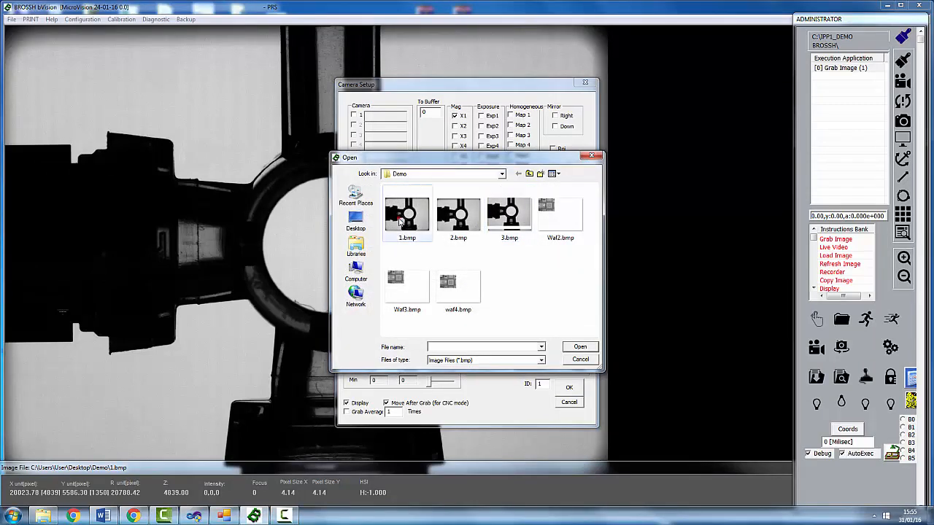
{"action": "left_click", "coordinate": [408, 217]}
{"action": "left_click", "coordinate": [582, 346]}
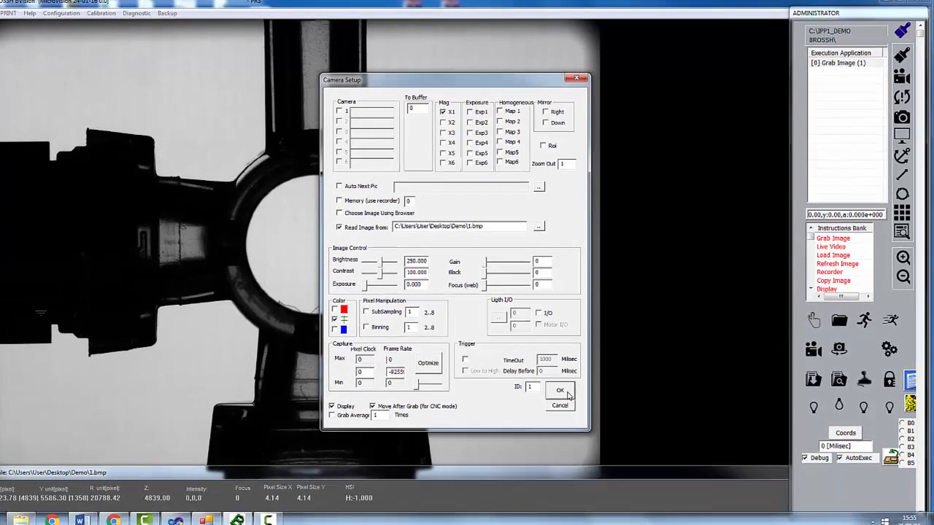
{"action": "left_click", "coordinate": [566, 393]}
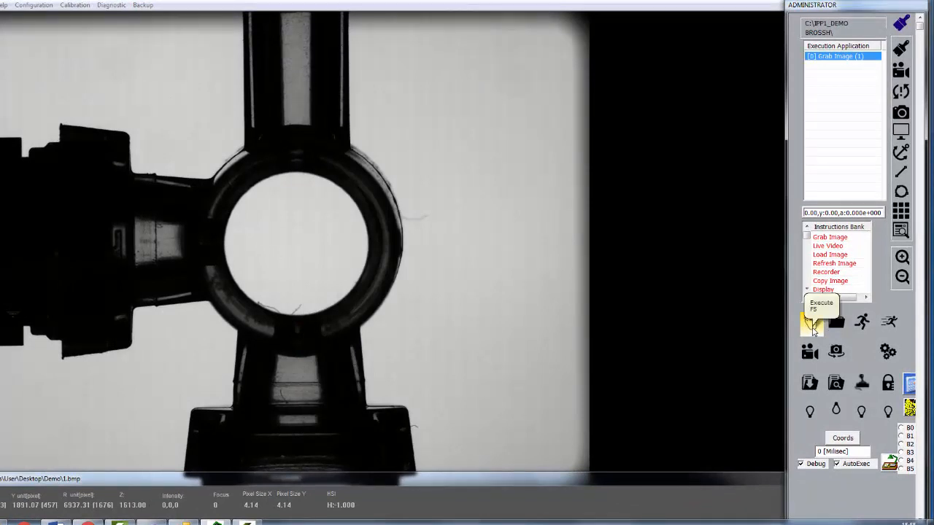
{"action": "left_click", "coordinate": [812, 326]}
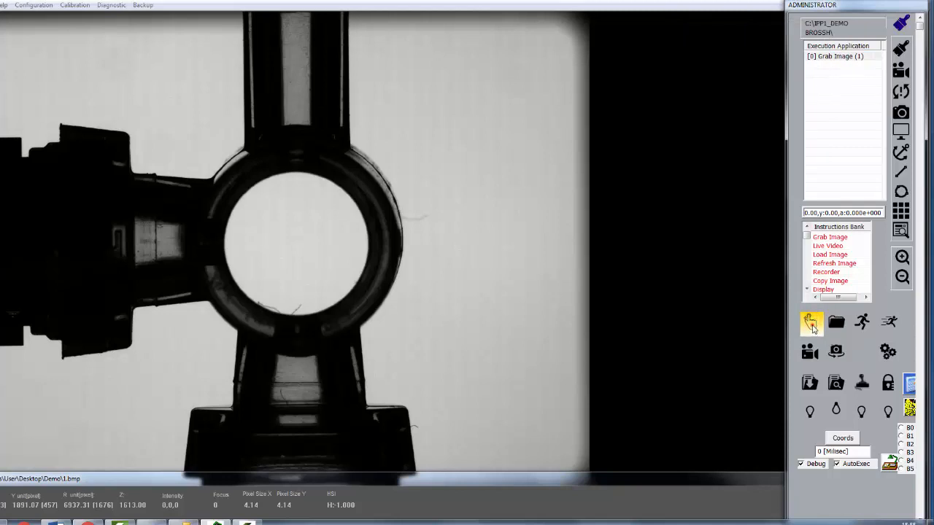
Step: Zoom the grabbed image out and in, and re-execute the application to restore the original display
{"action": "left_click", "coordinate": [903, 278]}
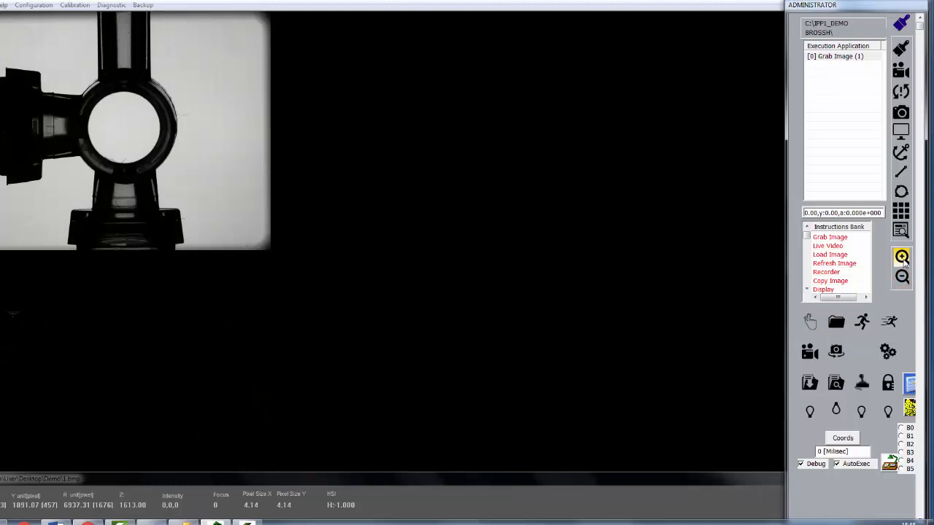
{"action": "left_click", "coordinate": [903, 258]}
{"action": "left_click", "coordinate": [903, 258]}
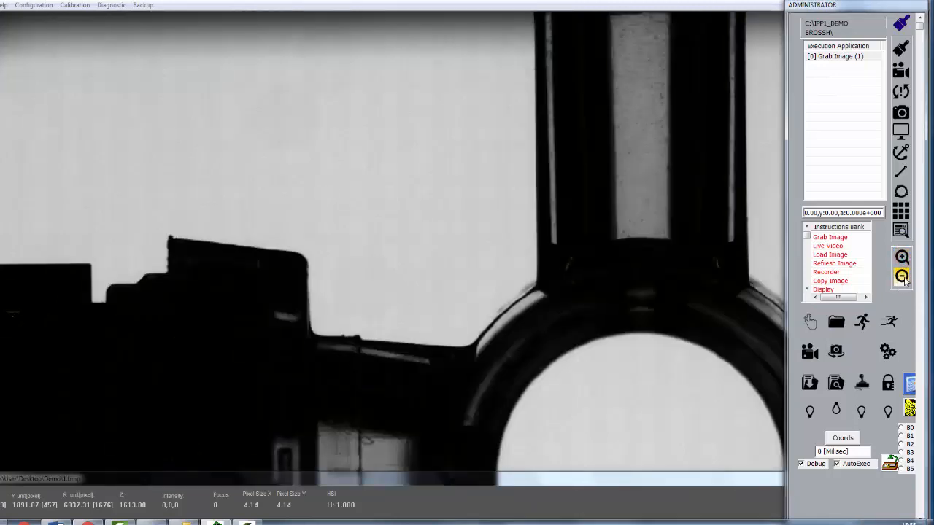
{"action": "left_click", "coordinate": [902, 277]}
{"action": "left_click", "coordinate": [903, 278]}
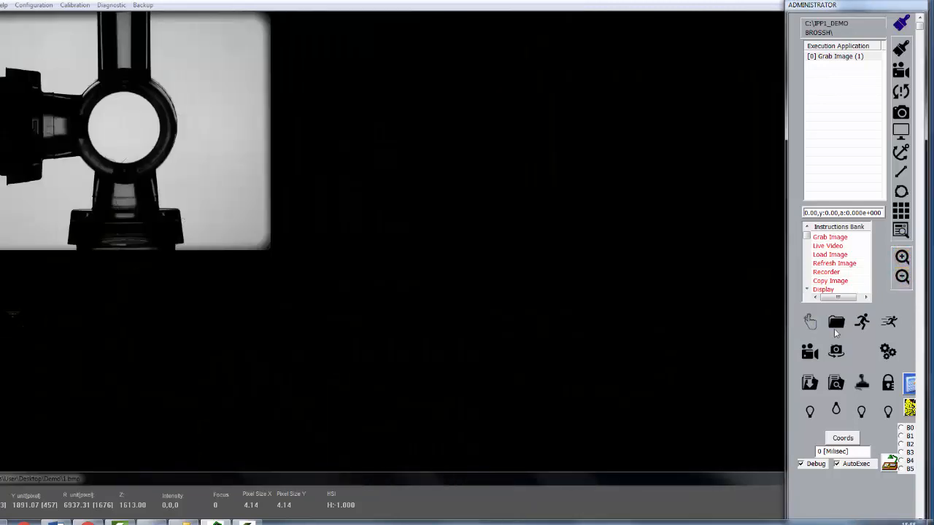
{"action": "left_click", "coordinate": [902, 278]}
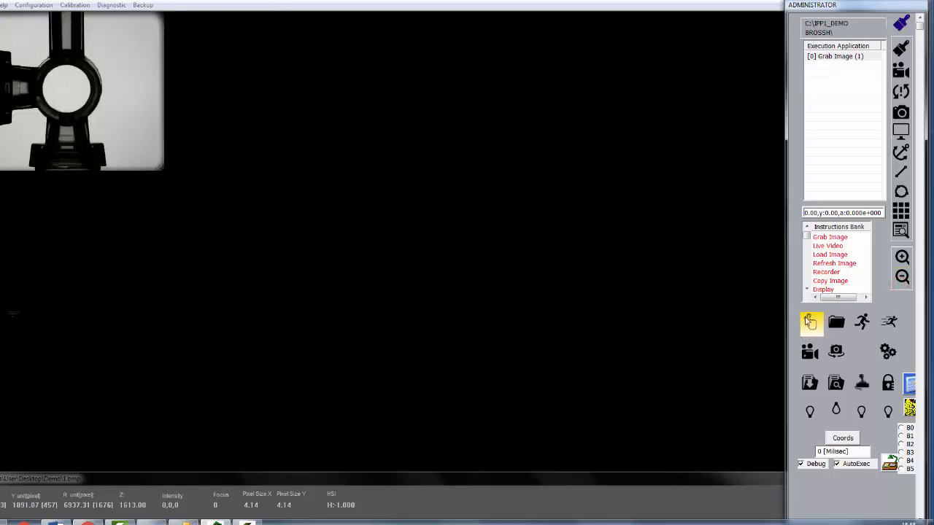
{"action": "left_click", "coordinate": [810, 322]}
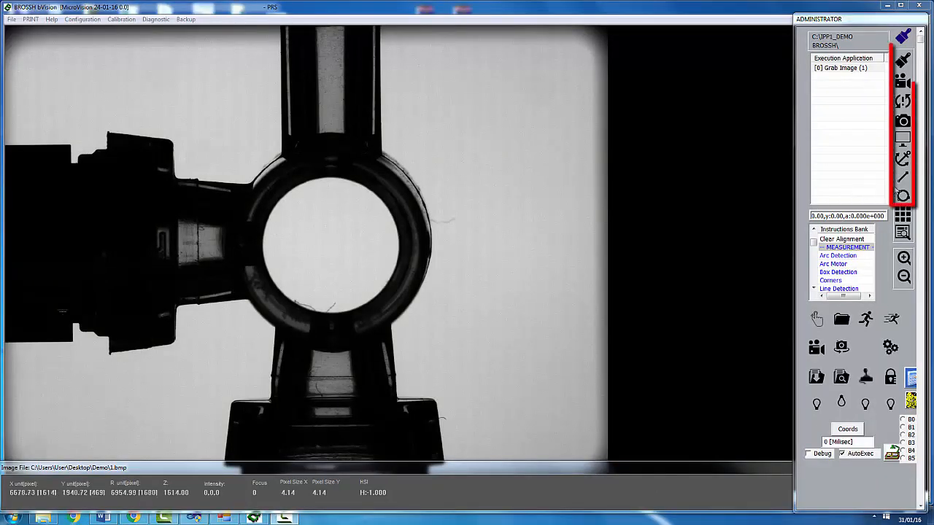
Step: Start a Line Detection with the default edge settings and define two points along the left edge of the upper vertical tube
{"action": "left_click", "coordinate": [905, 179]}
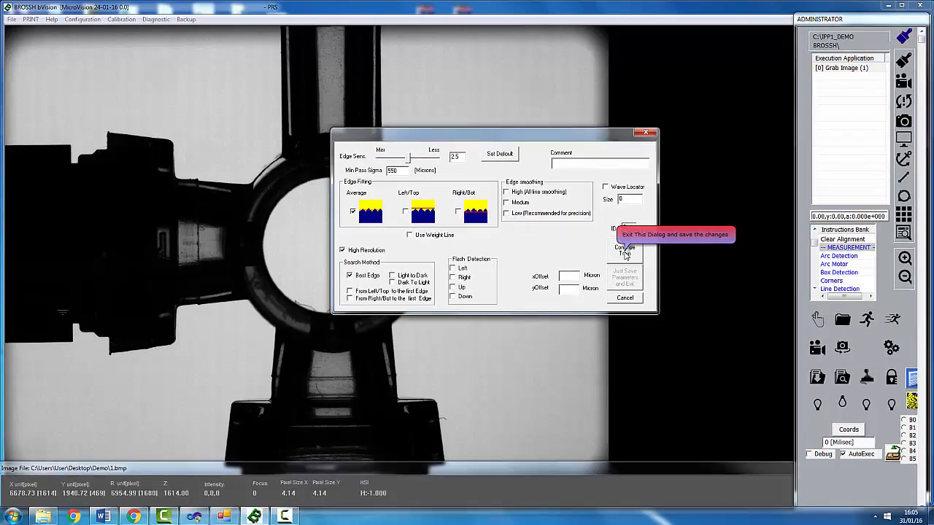
{"action": "left_click", "coordinate": [624, 252]}
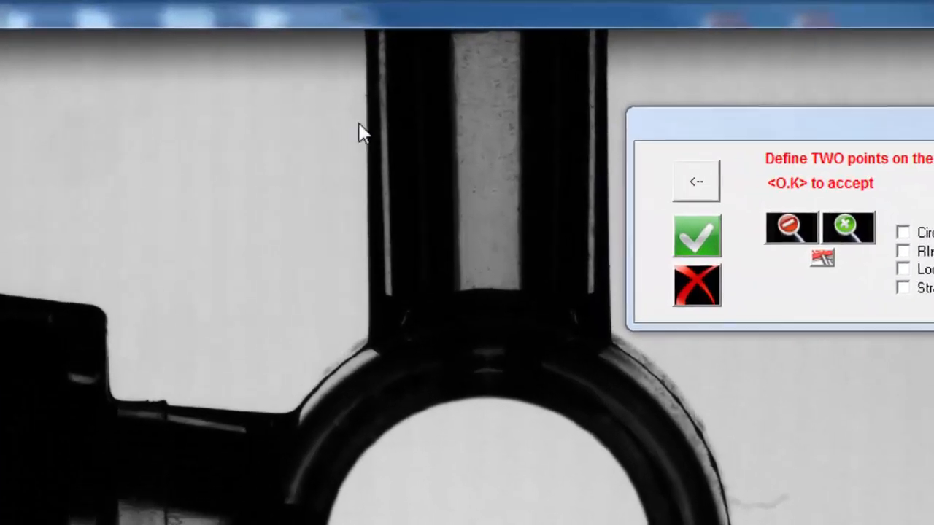
{"action": "left_click", "coordinate": [368, 123]}
{"action": "left_click", "coordinate": [373, 254]}
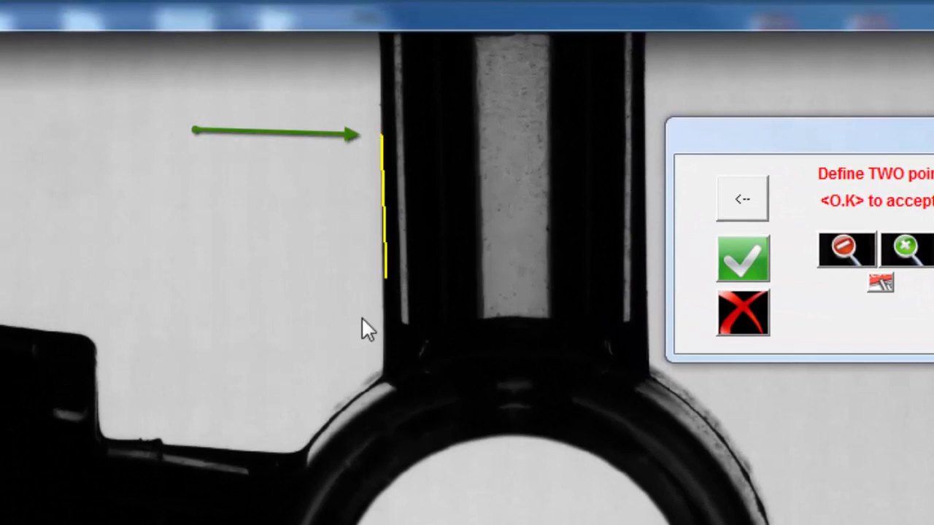
{"action": "left_click", "coordinate": [383, 307]}
{"action": "left_click", "coordinate": [418, 126]}
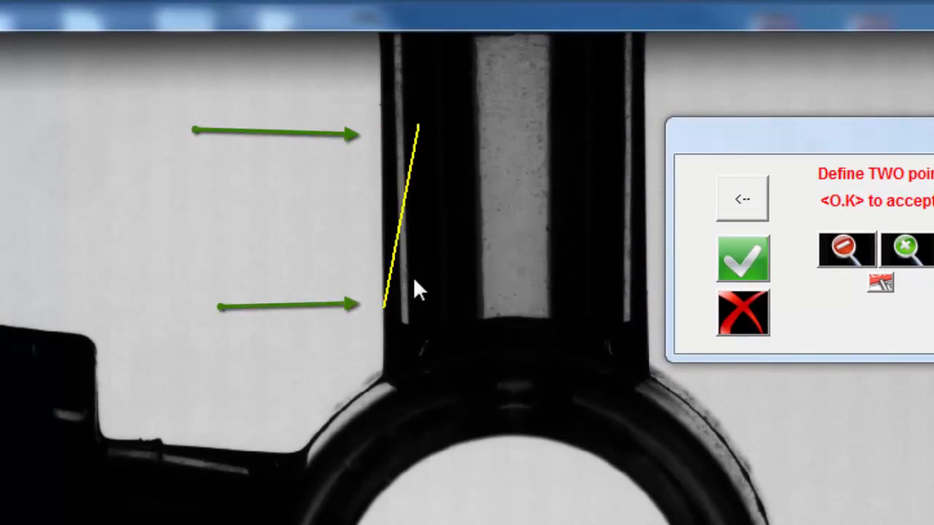
{"action": "left_click", "coordinate": [384, 327]}
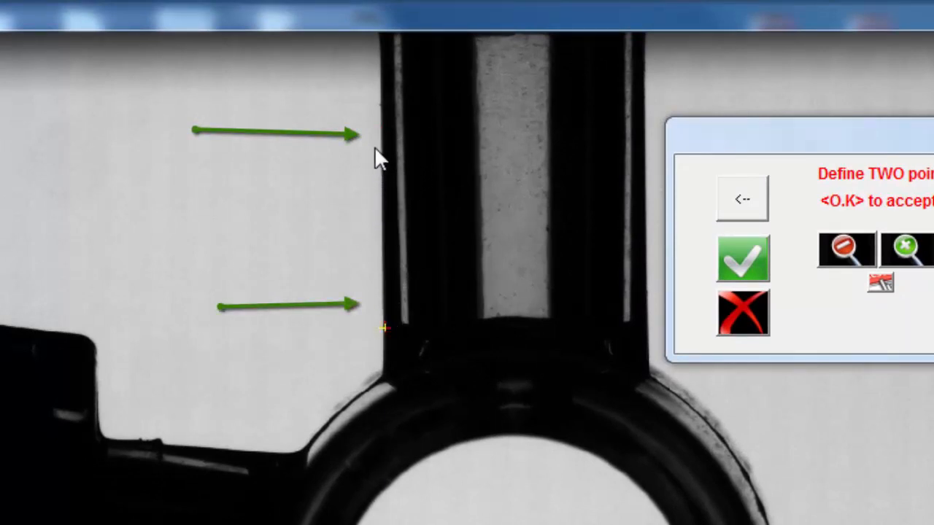
{"action": "left_click", "coordinate": [382, 126]}
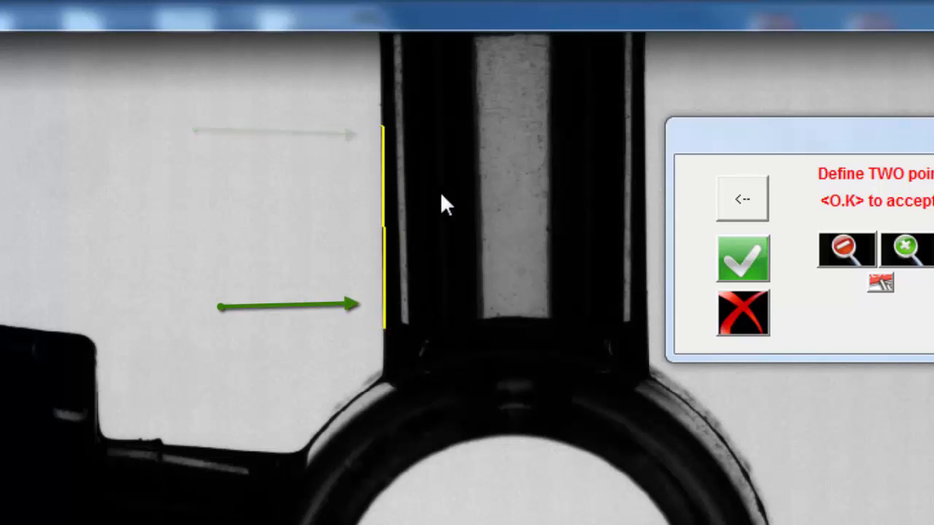
{"action": "left_click", "coordinate": [742, 259]}
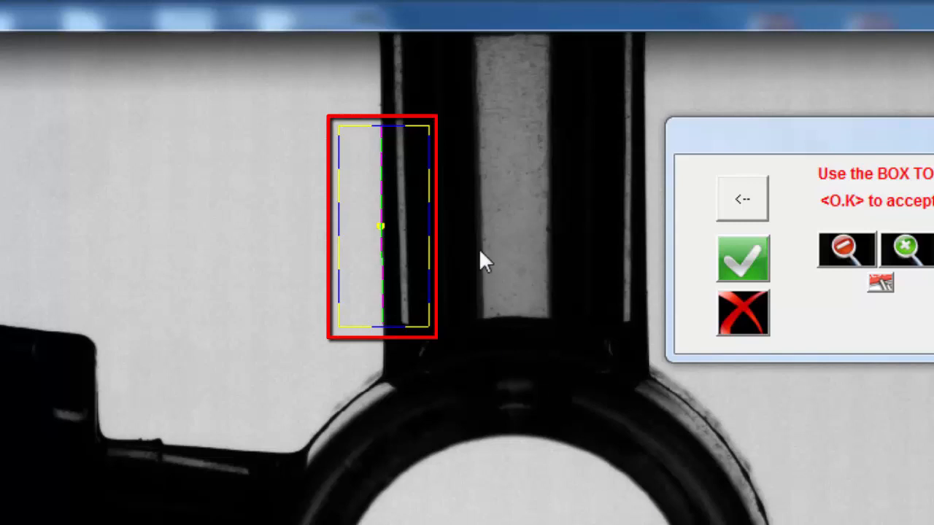
Step: Narrow the region-of-interest box closely around the tube's left edge and extend its upper end upward
{"action": "left_click_drag", "start_coordinate": [429, 237], "coordinate": [399, 242]}
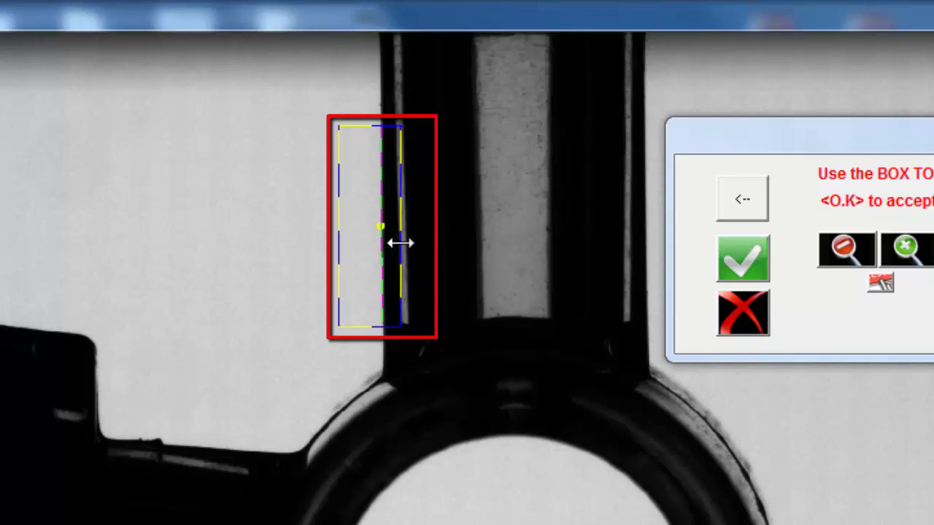
{"action": "left_click_drag", "start_coordinate": [337, 238], "coordinate": [359, 237]}
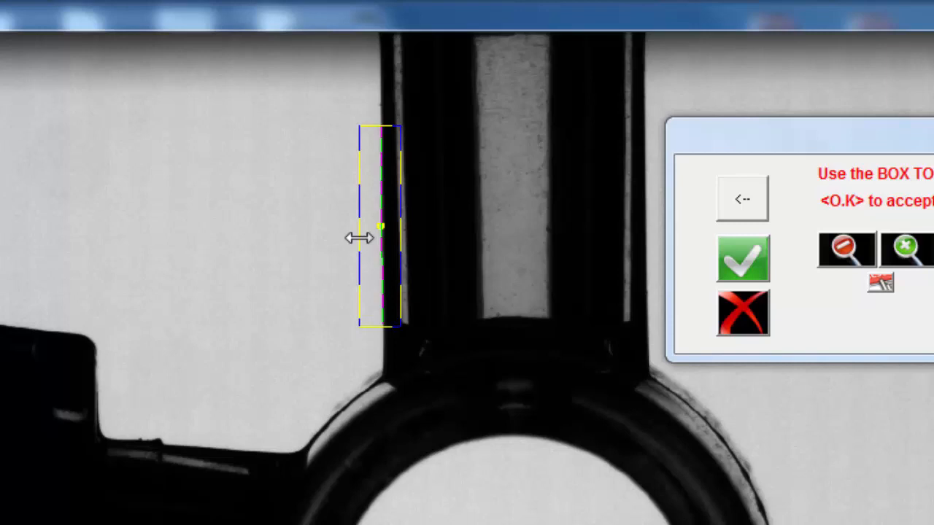
{"action": "mouse_move", "coordinate": [404, 198]}
{"action": "left_mouse_down"}
{"action": "mouse_move", "coordinate": [425, 199]}
{"action": "mouse_move", "coordinate": [398, 193]}
{"action": "left_mouse_up"}
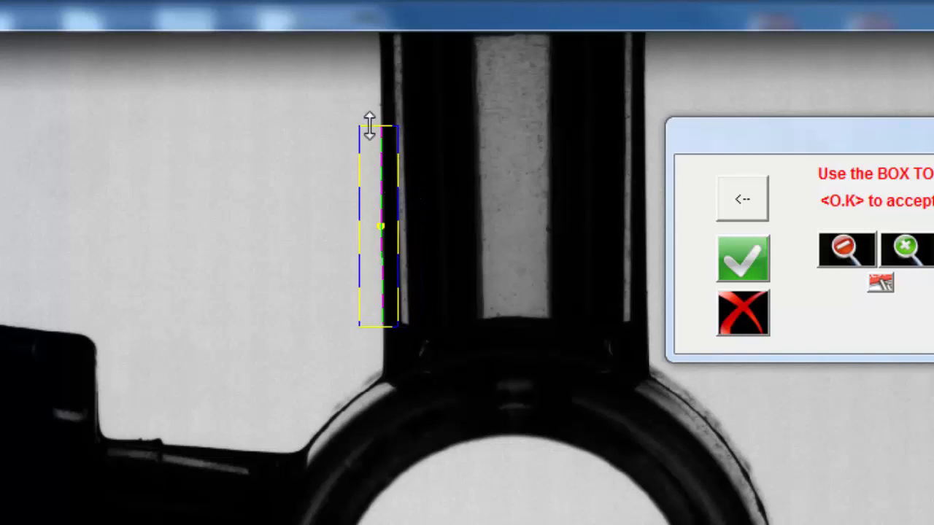
{"action": "left_click_drag", "start_coordinate": [371, 126], "coordinate": [370, 81]}
{"action": "left_click_drag", "start_coordinate": [359, 154], "coordinate": [357, 154]}
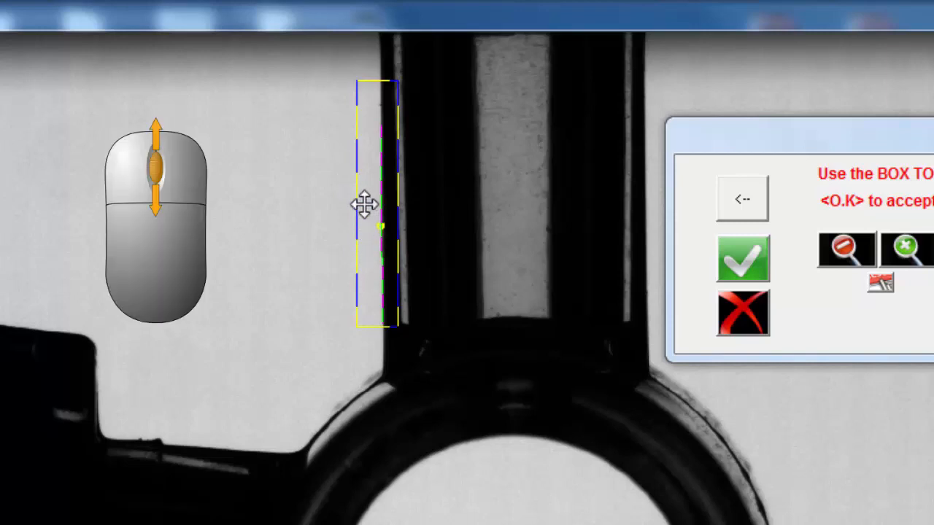
Step: Rotate the region-of-interest box back and forth, return it upright along the tube edge, and accept the line detection
{"action": "scroll", "coordinate": [365, 219], "scroll_direction": "down", "scroll_amount": 5}
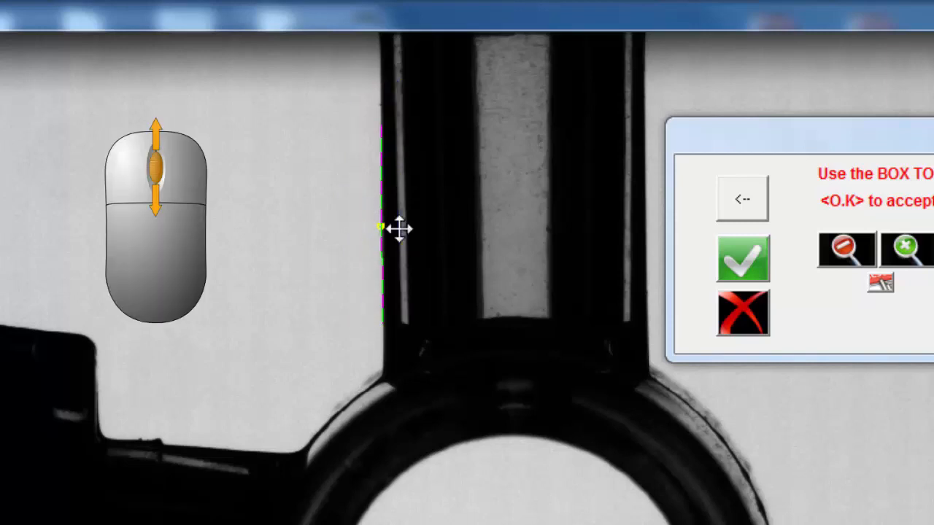
{"action": "scroll", "coordinate": [386, 235], "scroll_direction": "up", "scroll_amount": 3}
{"action": "scroll", "coordinate": [386, 236], "scroll_direction": "down", "scroll_amount": 3}
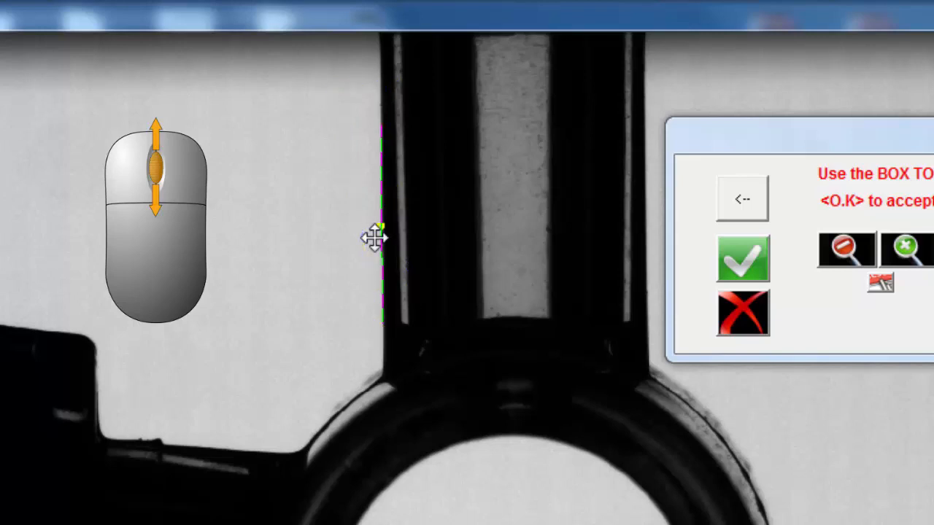
{"action": "scroll", "coordinate": [374, 237], "scroll_direction": "up", "scroll_amount": 3}
{"action": "scroll", "coordinate": [374, 237], "scroll_direction": "down", "scroll_amount": 3}
{"action": "scroll", "coordinate": [374, 237], "scroll_direction": "up", "scroll_amount": 3}
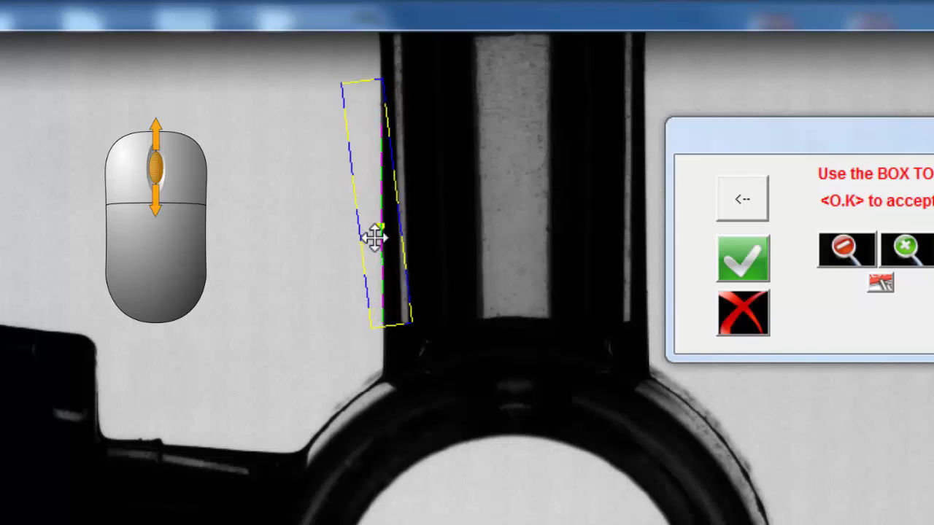
{"action": "scroll", "coordinate": [374, 237], "scroll_direction": "down", "scroll_amount": 3}
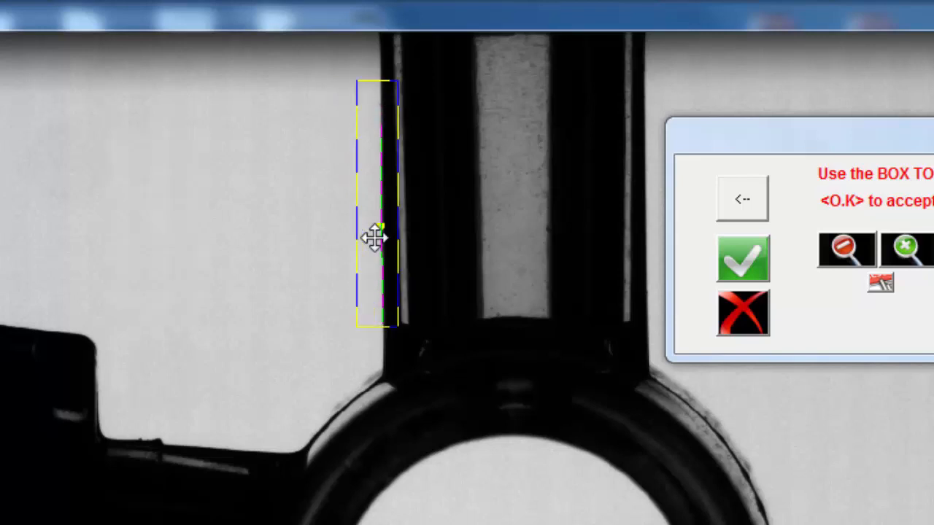
{"action": "left_click", "coordinate": [750, 256]}
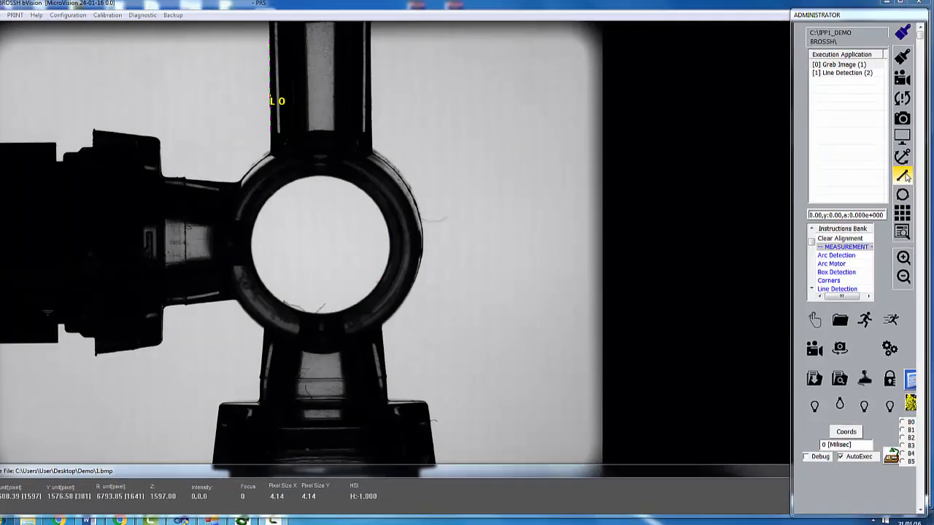
Step: Add a second Line Detection on the upper edge of the left horizontal neck, with a shortened region-of-interest box around that edge
{"action": "left_click", "coordinate": [903, 171]}
{"action": "left_click", "coordinate": [898, 292]}
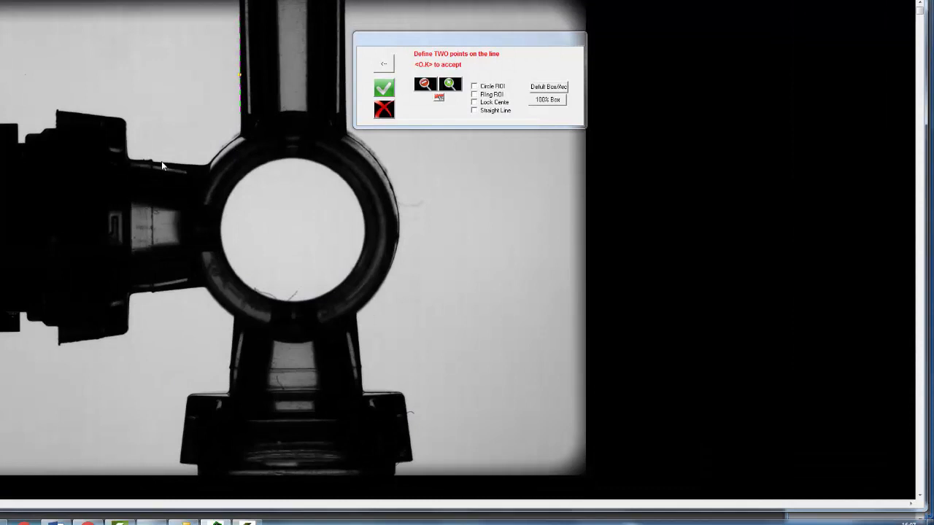
{"action": "left_click", "coordinate": [161, 161]}
{"action": "left_click", "coordinate": [200, 164]}
{"action": "left_click", "coordinate": [385, 89]}
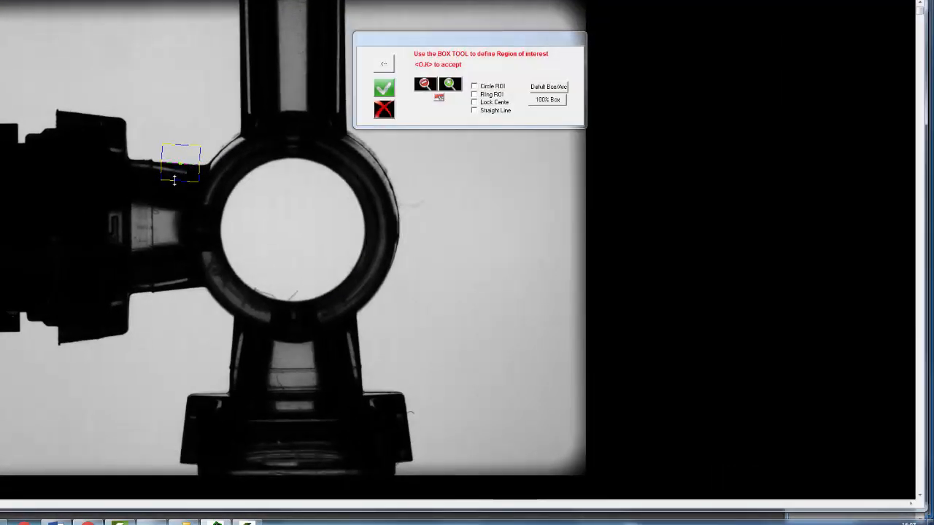
{"action": "left_click_drag", "start_coordinate": [181, 181], "coordinate": [181, 154]}
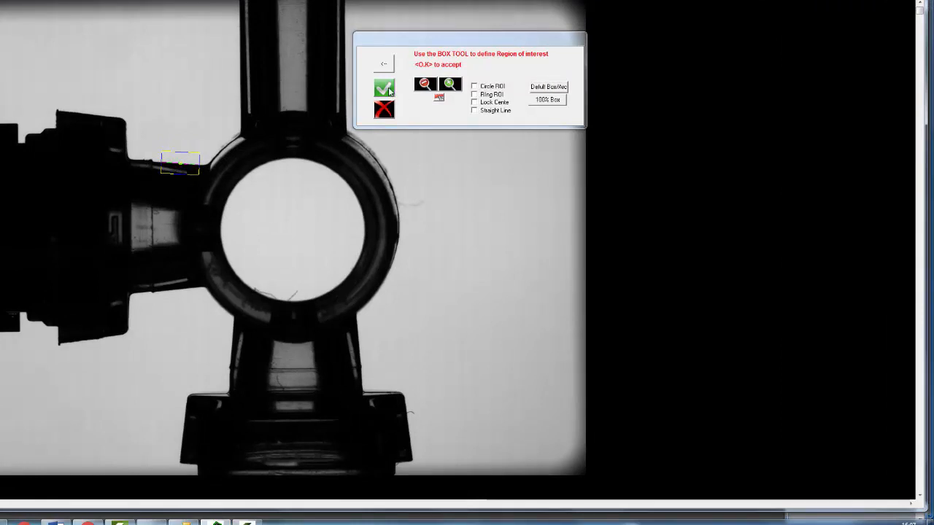
{"action": "left_click", "coordinate": [387, 90]}
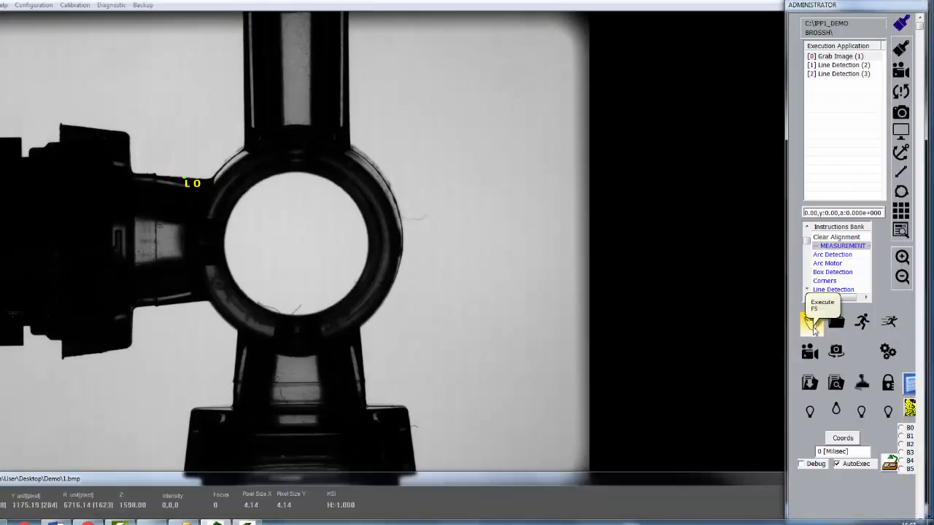
Step: Execute the application, append a Display instruction with the default Main window and Green colour, and execute it again
{"action": "left_click", "coordinate": [813, 326]}
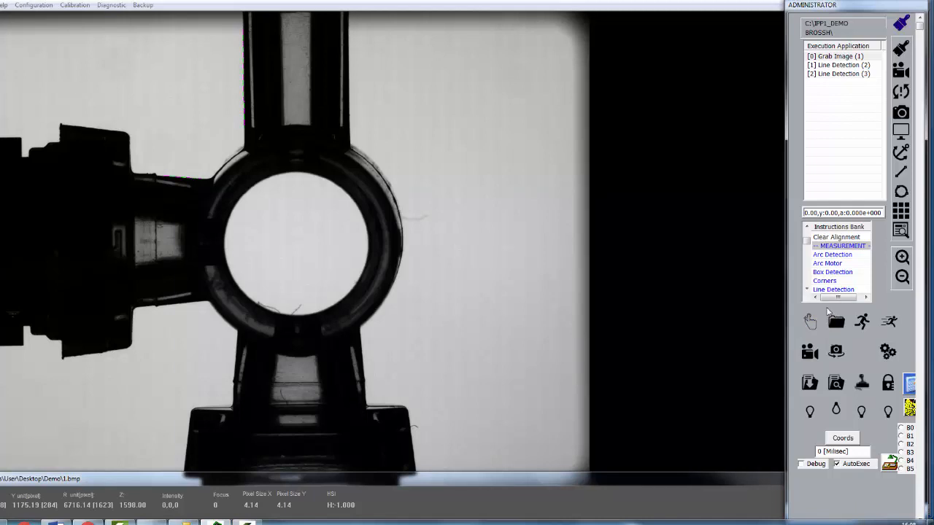
{"action": "left_click", "coordinate": [902, 150]}
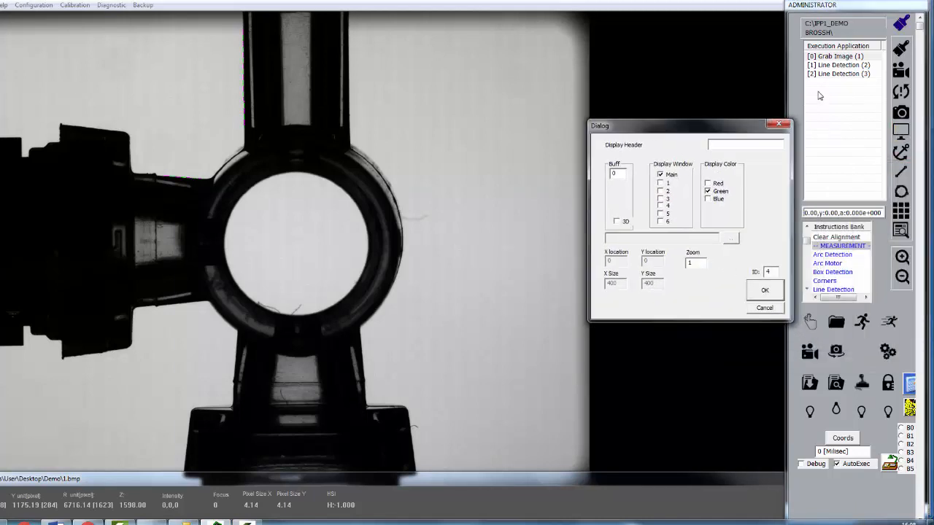
{"action": "left_click", "coordinate": [765, 290]}
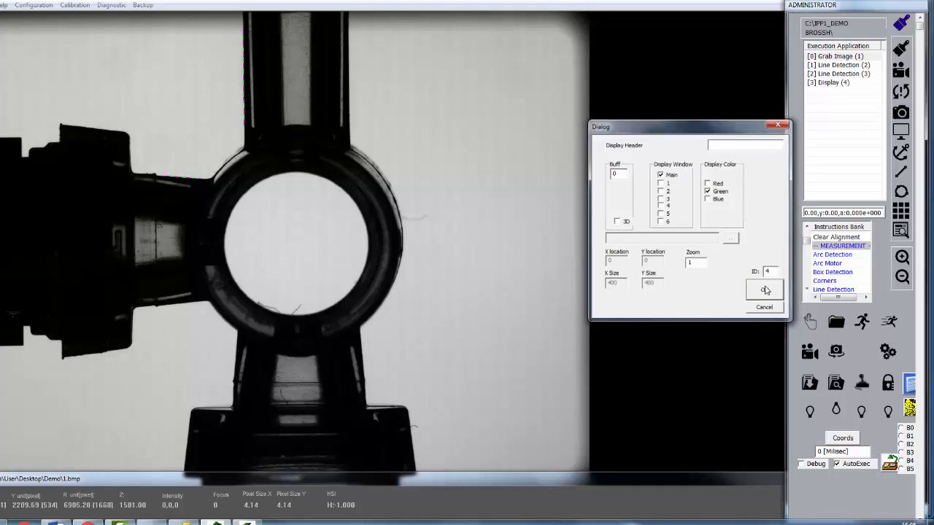
{"action": "left_click", "coordinate": [812, 323]}
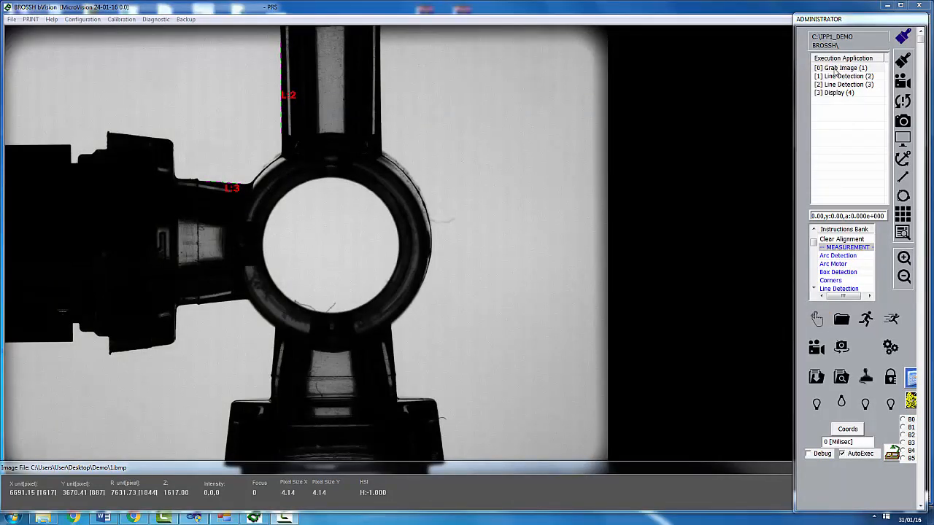
Step: Retrain the Grab Image instruction to use Choose Image Using Browser as its image source
{"action": "left_click", "coordinate": [836, 69]}
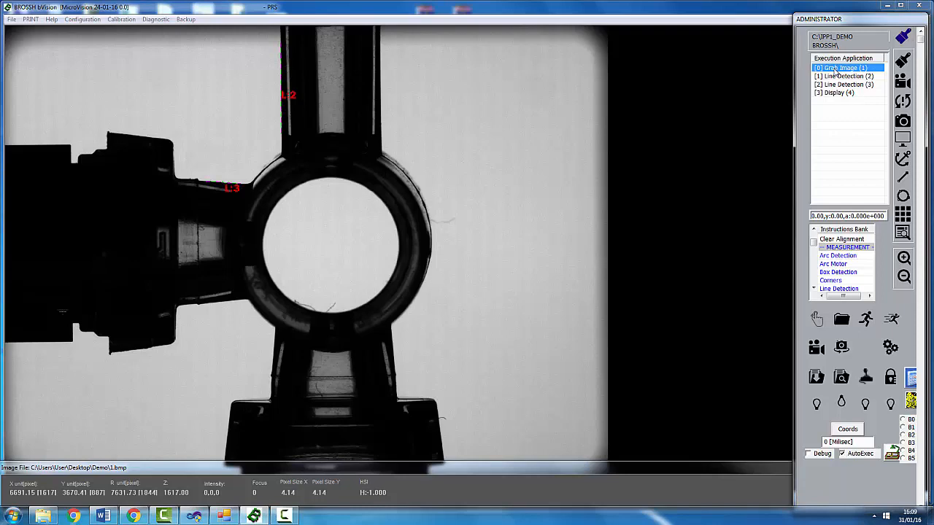
{"action": "right_click", "coordinate": [836, 70]}
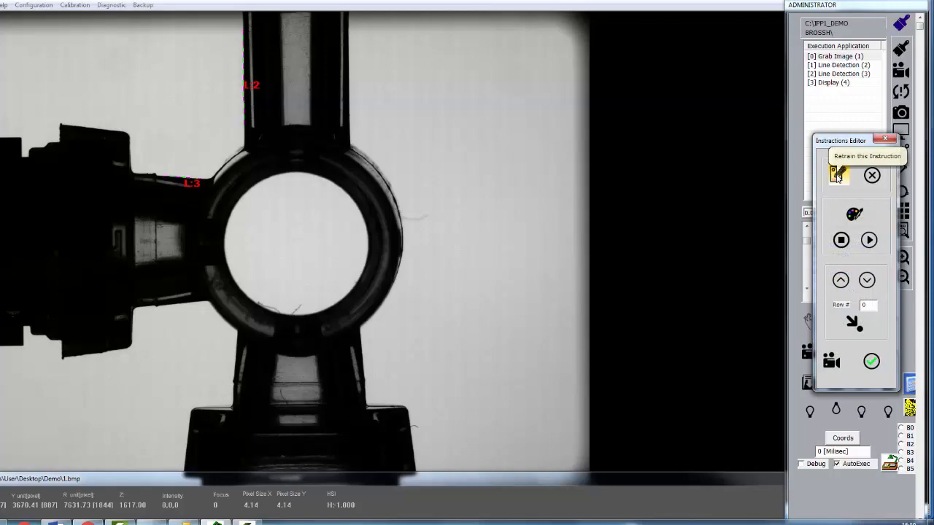
{"action": "left_click", "coordinate": [837, 175]}
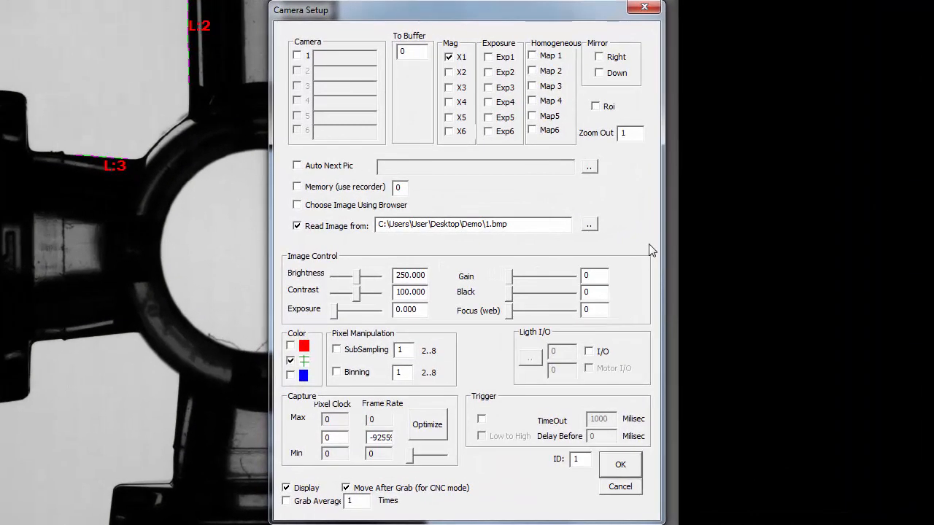
{"action": "left_click", "coordinate": [297, 205]}
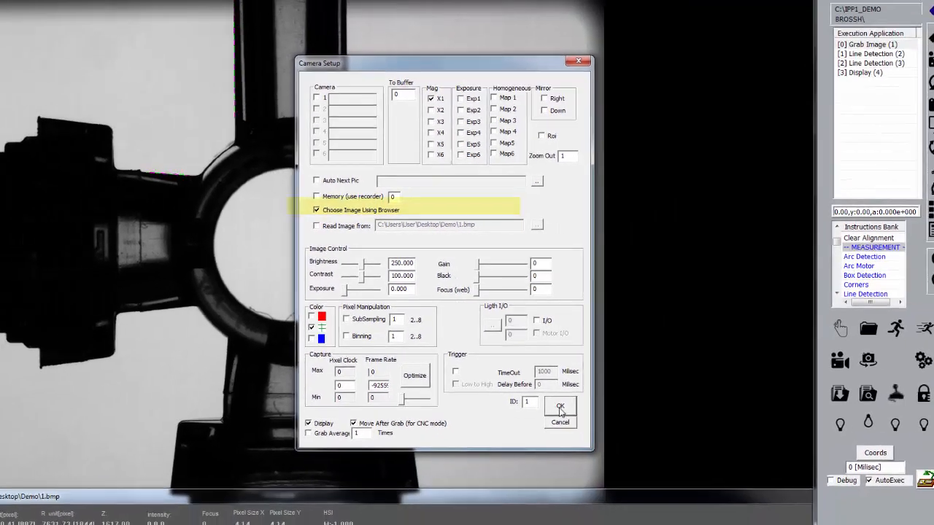
{"action": "left_click", "coordinate": [611, 457]}
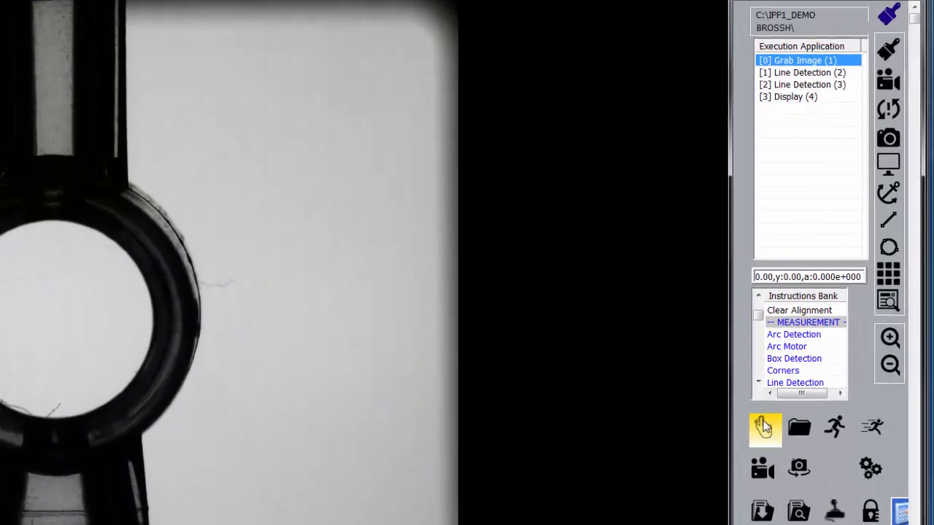
Step: Execute the application on 1.bmp and again on 2.bmp from the Demo folder to compare the line detections
{"action": "left_click", "coordinate": [763, 435]}
{"action": "left_click", "coordinate": [640, 285]}
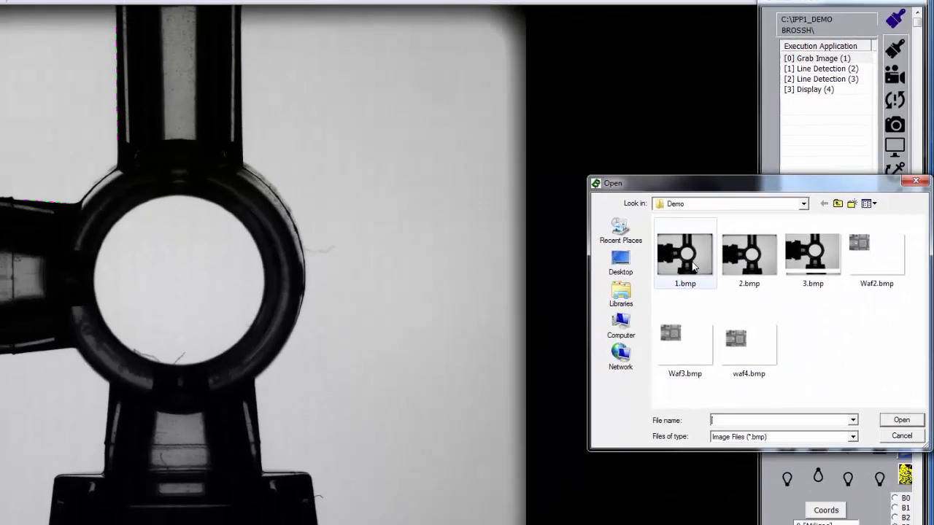
{"action": "double_click", "coordinate": [730, 231]}
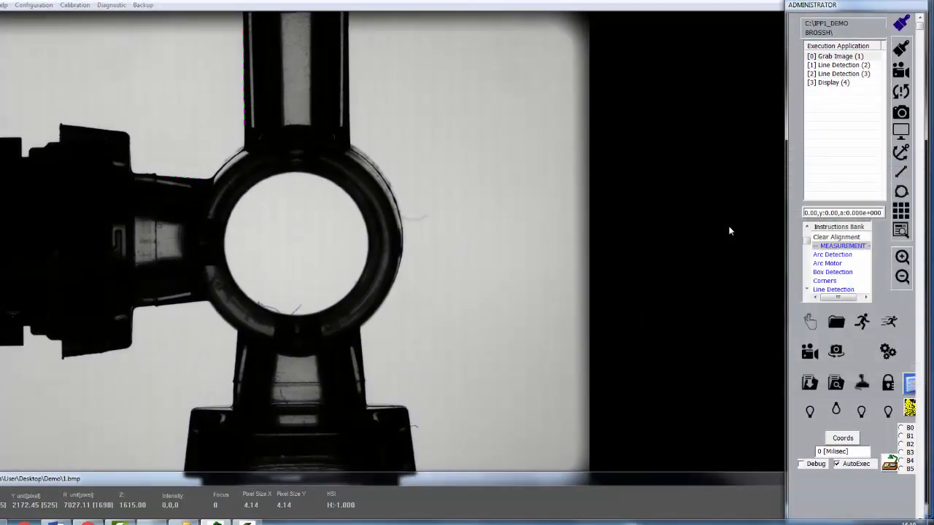
{"action": "left_click", "coordinate": [811, 327]}
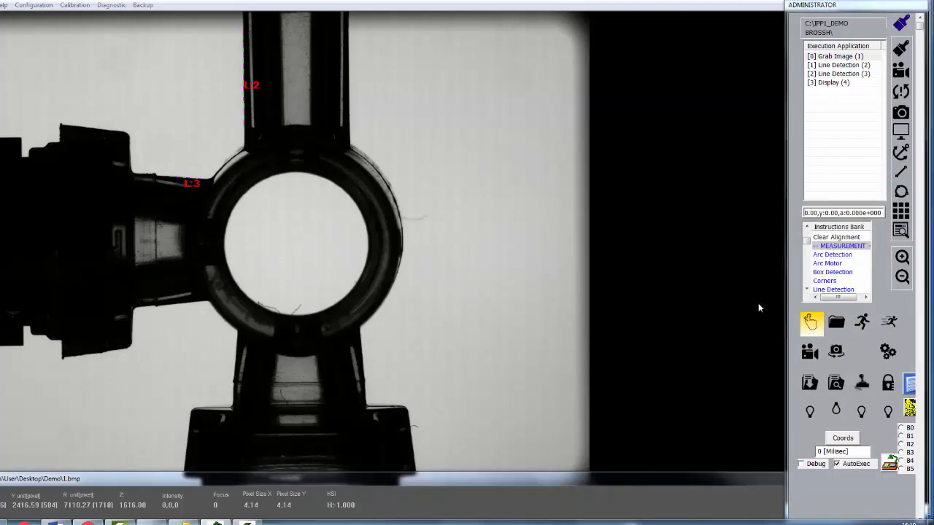
{"action": "double_click", "coordinate": [764, 222]}
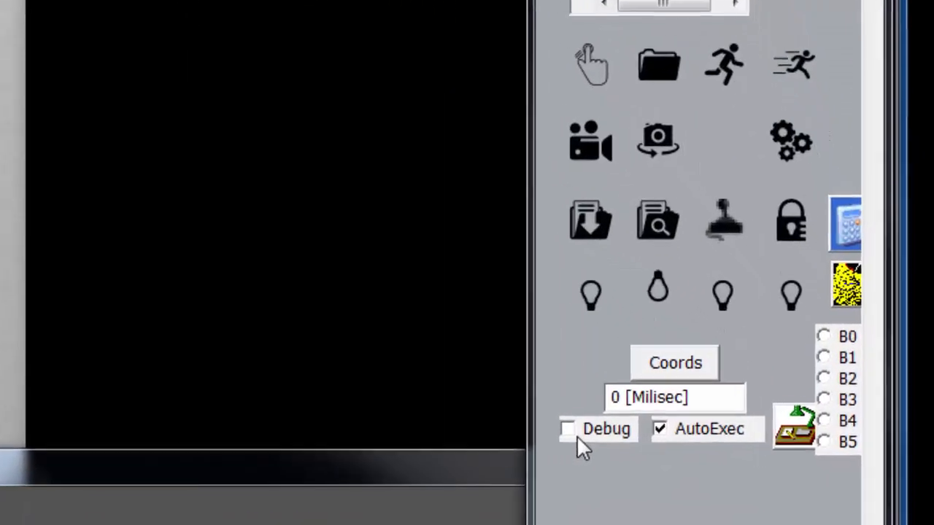
Step: Enable Debug mode and execute the application on 2.bmp and again on 1.bmp
{"action": "left_click", "coordinate": [641, 442]}
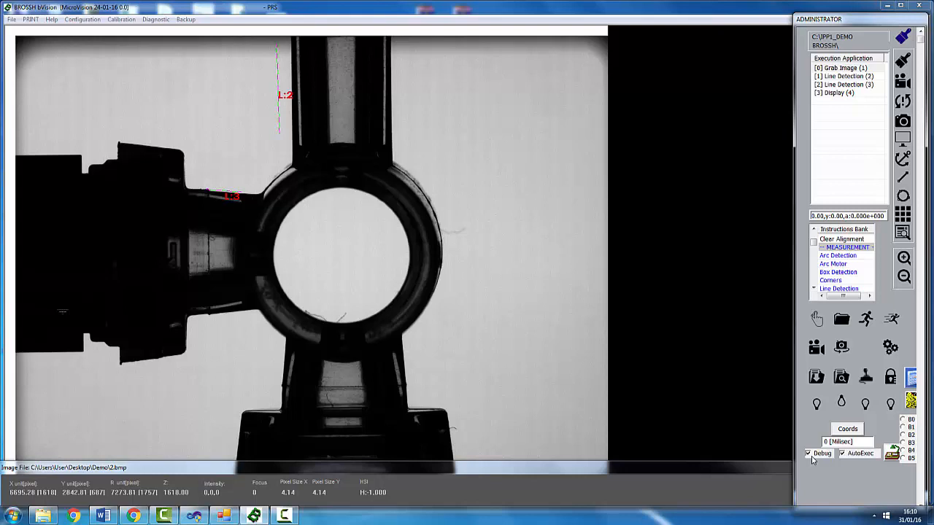
{"action": "left_click", "coordinate": [818, 316]}
{"action": "double_click", "coordinate": [787, 228]}
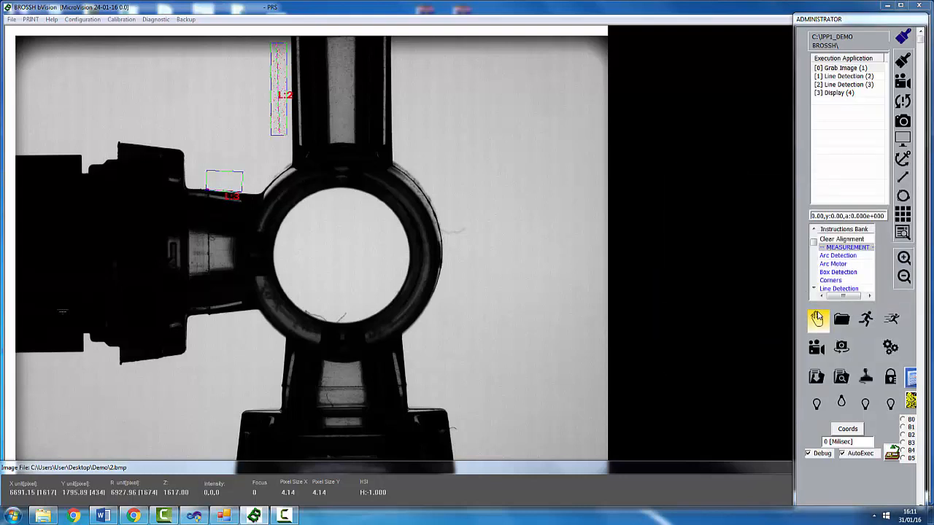
{"action": "left_click", "coordinate": [817, 317]}
{"action": "left_click", "coordinate": [733, 232]}
{"action": "double_click", "coordinate": [733, 228]}
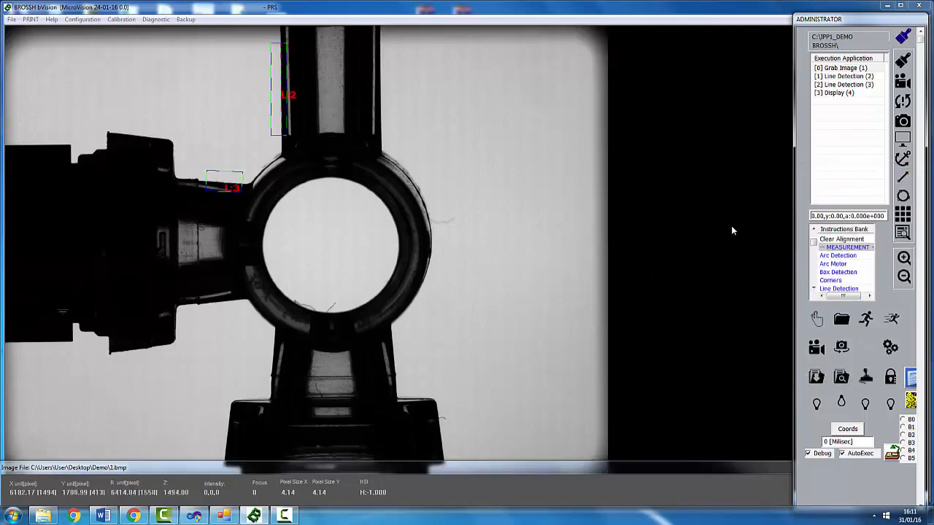
Step: Execute the application on 3.bmp to check the region boxes, and run it once more on 1.bmp
{"action": "left_click", "coordinate": [817, 318]}
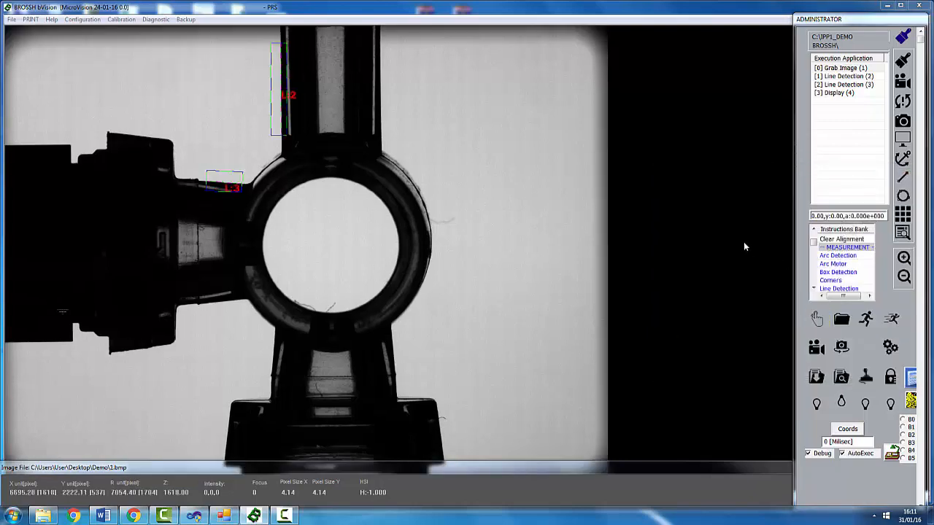
{"action": "left_click", "coordinate": [836, 227]}
{"action": "double_click", "coordinate": [835, 228]}
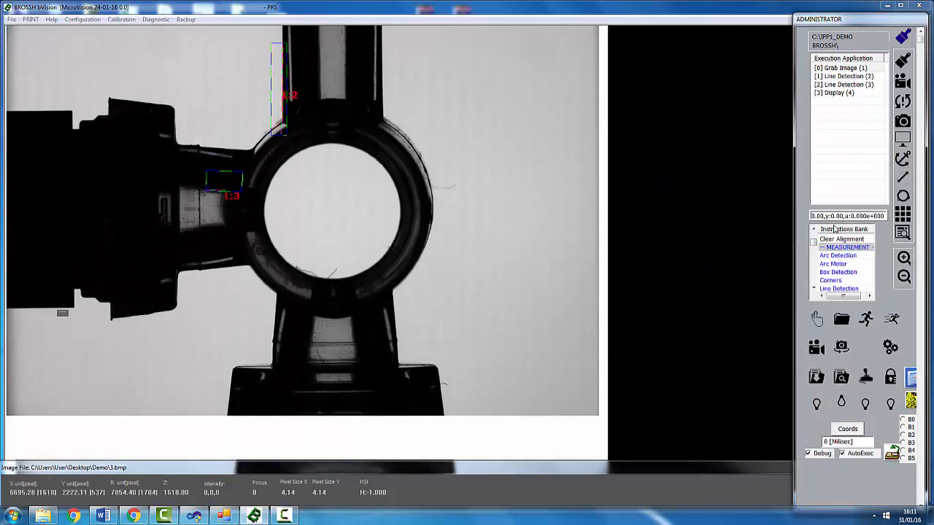
{"action": "left_click", "coordinate": [825, 327]}
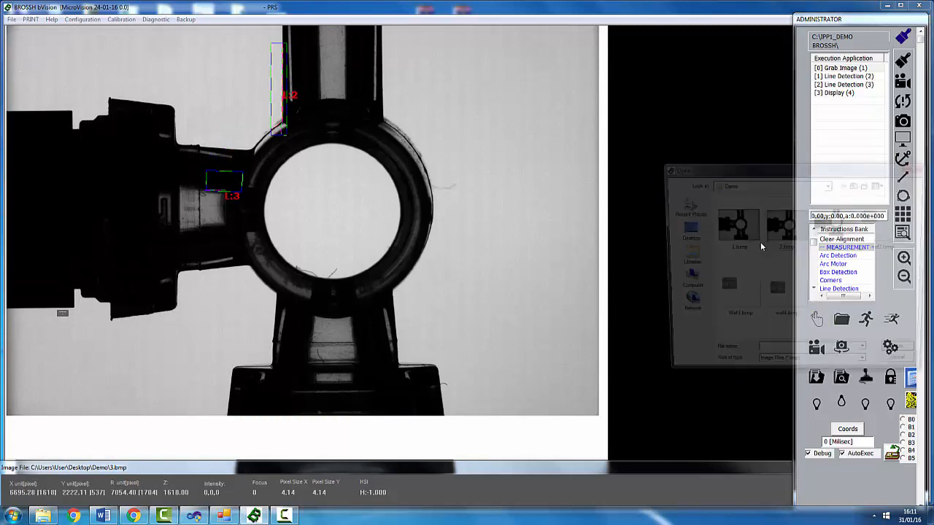
{"action": "double_click", "coordinate": [735, 229]}
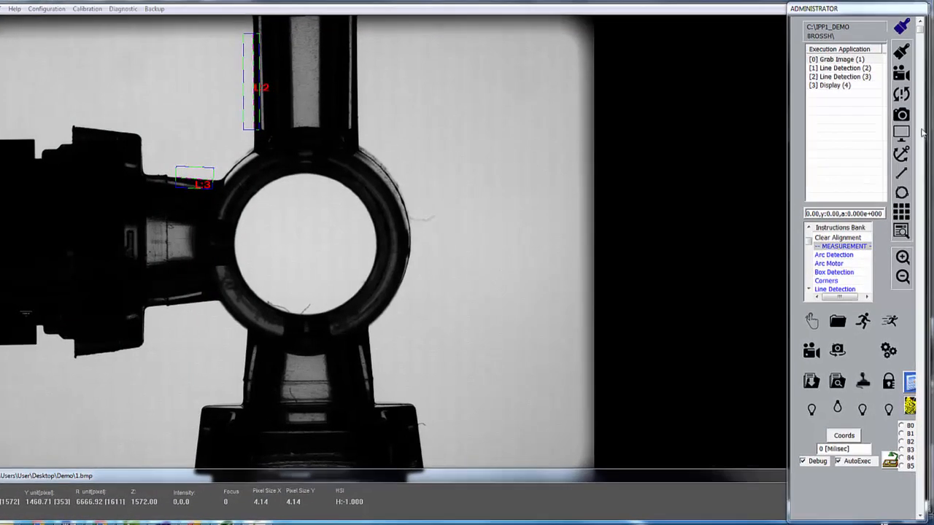
Step: Start a Navigator instruction with the default pattern recognition parameters and place the model box over the left body's upper right corner
{"action": "left_click", "coordinate": [904, 151]}
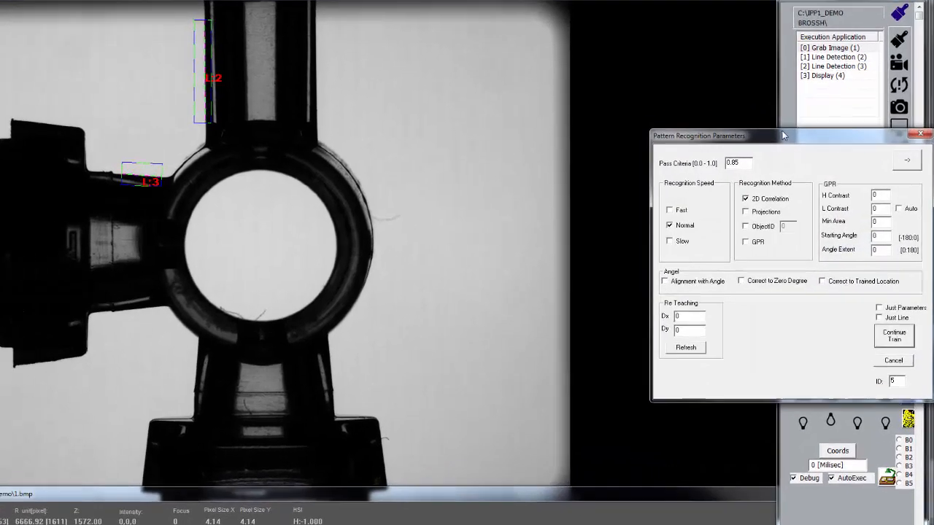
{"action": "left_click_drag", "start_coordinate": [782, 135], "coordinate": [594, 116]}
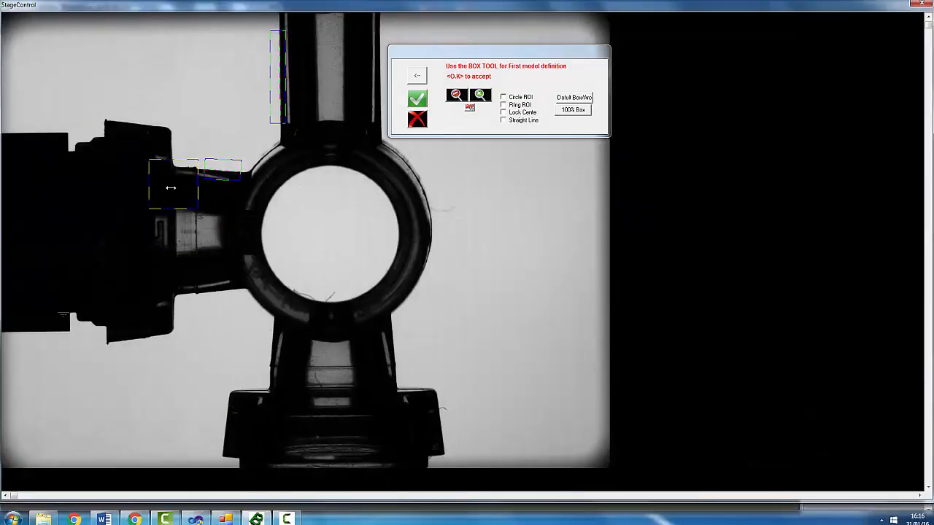
{"action": "left_click_drag", "start_coordinate": [176, 183], "coordinate": [160, 123]}
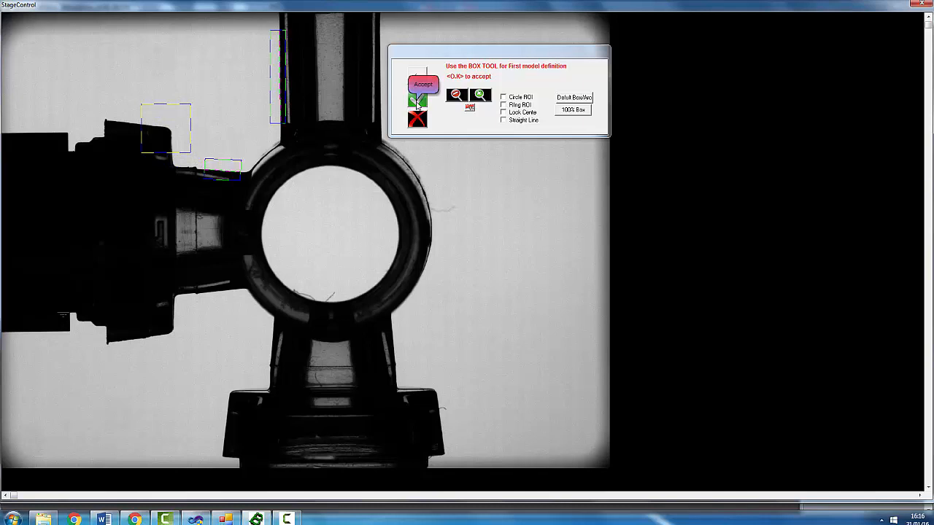
{"action": "left_click", "coordinate": [418, 103]}
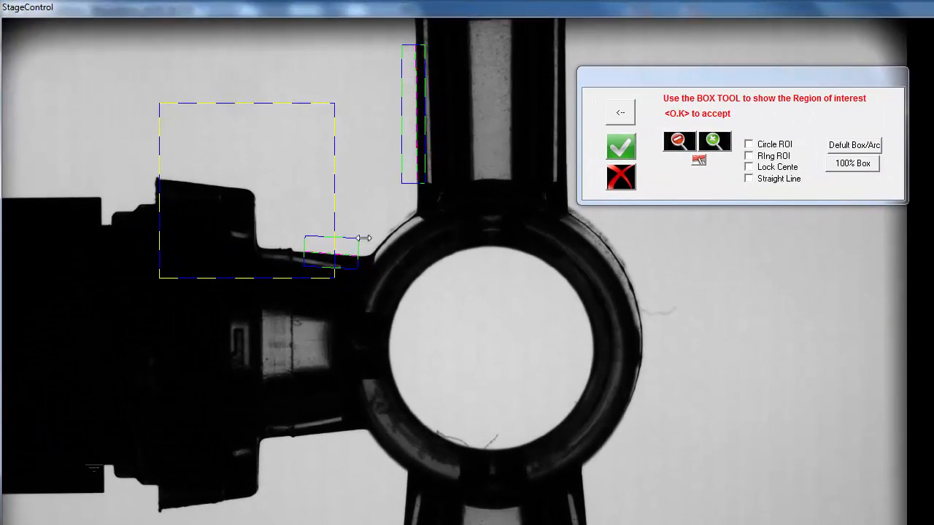
Step: Enlarge the Navigator's region-of-interest box on all sides around the corner model and accept it
{"action": "left_click_drag", "start_coordinate": [289, 244], "coordinate": [367, 294]}
{"action": "left_click_drag", "start_coordinate": [422, 339], "coordinate": [439, 349]}
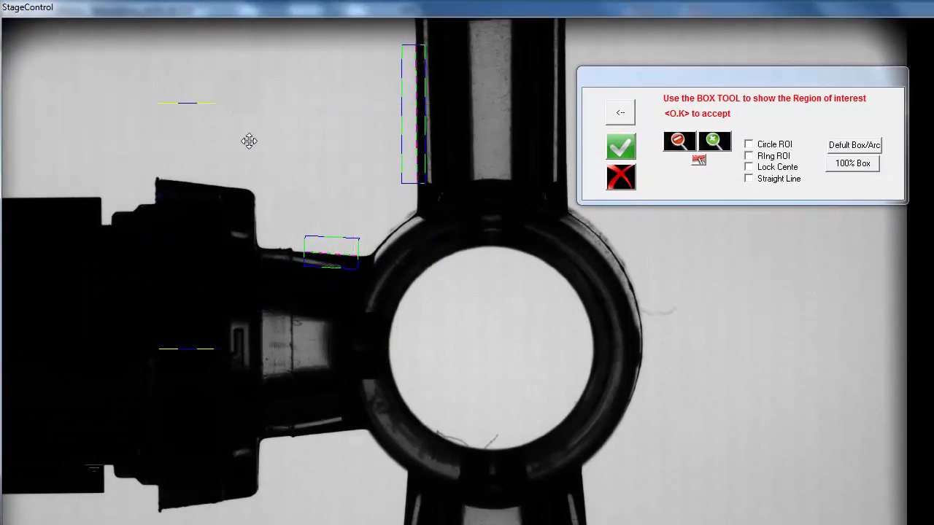
{"action": "left_click_drag", "start_coordinate": [166, 110], "coordinate": [73, 51]}
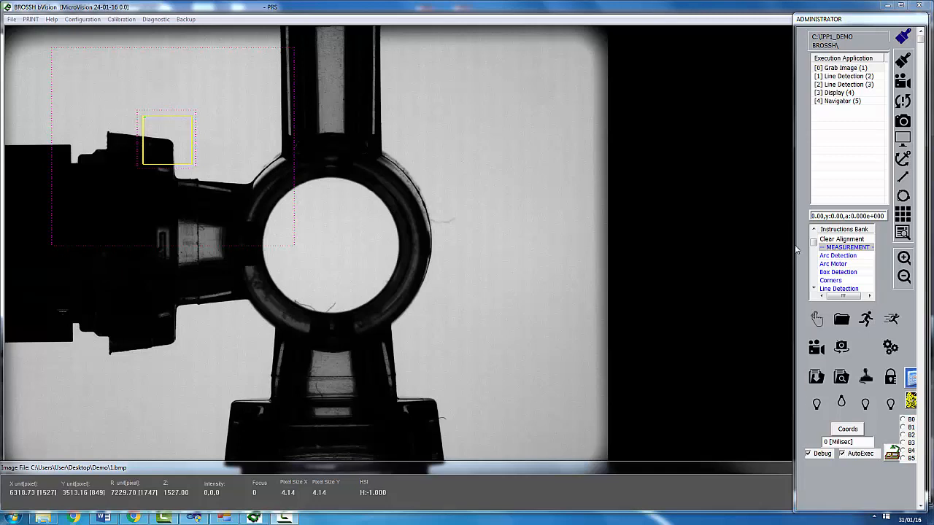
Step: Move the Navigator instruction up to row 1, directly after Grab Image
{"action": "double_click", "coordinate": [847, 101]}
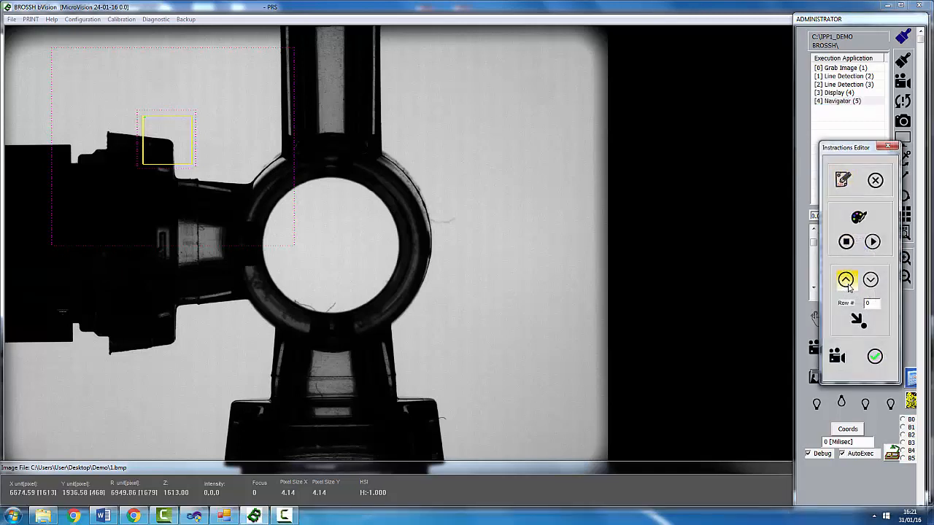
{"action": "left_click", "coordinate": [846, 278]}
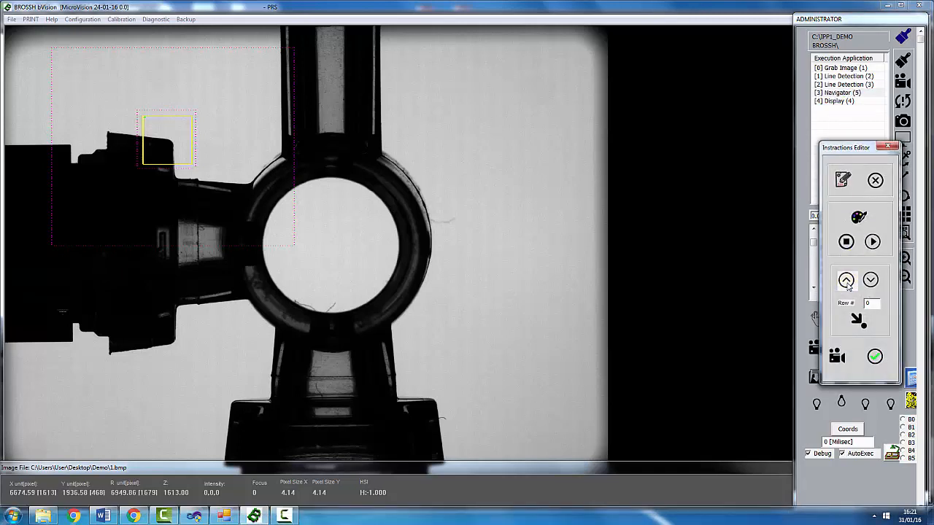
{"action": "left_click", "coordinate": [845, 279]}
{"action": "left_click", "coordinate": [846, 280]}
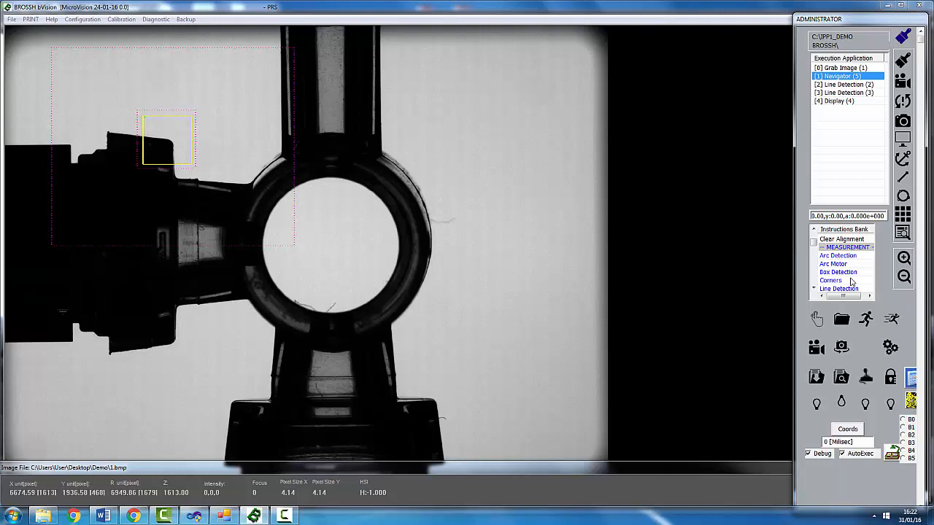
Step: Retrain Line Detection (2) with its existing parameters, defining two points on the upper tube's left edge and accepting the region box
{"action": "double_click", "coordinate": [856, 85]}
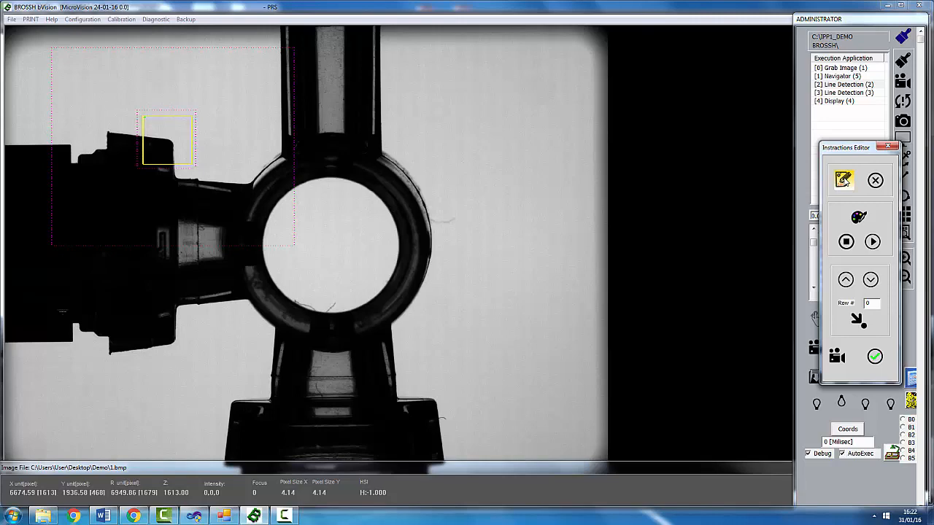
{"action": "left_click", "coordinate": [844, 182]}
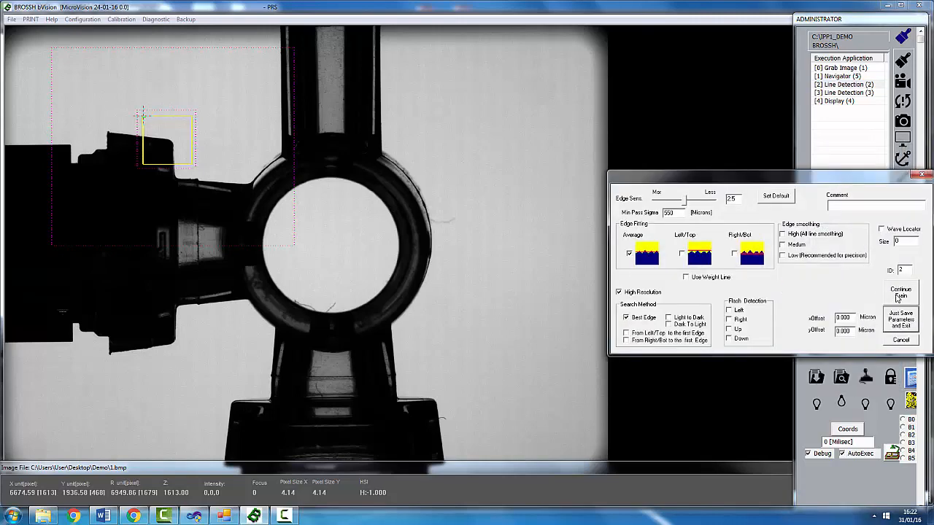
{"action": "left_click", "coordinate": [900, 294]}
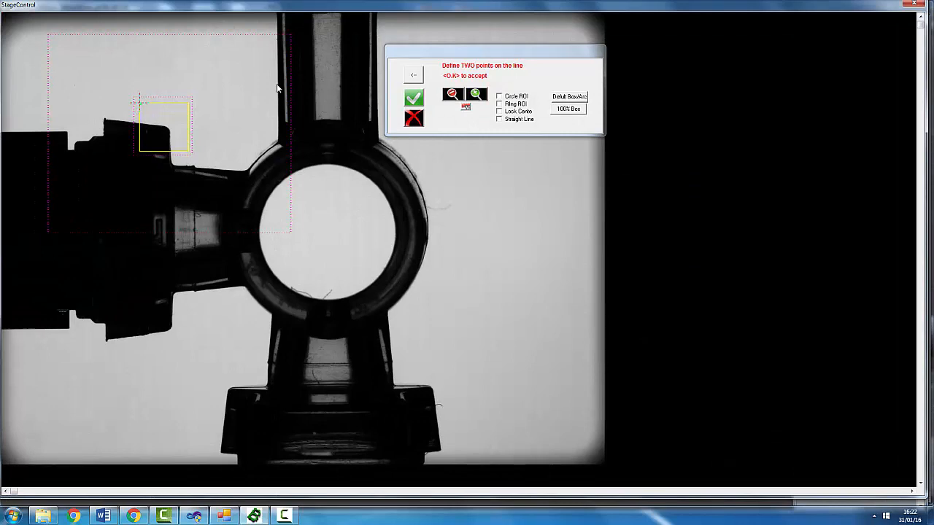
{"action": "left_click_drag", "start_coordinate": [278, 85], "coordinate": [278, 119]}
{"action": "left_click", "coordinate": [413, 99]}
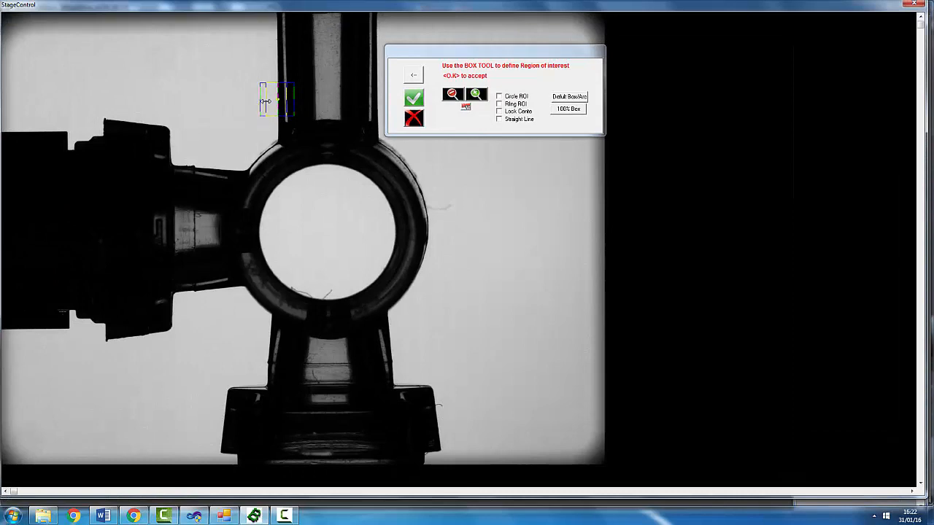
{"action": "left_click", "coordinate": [411, 103]}
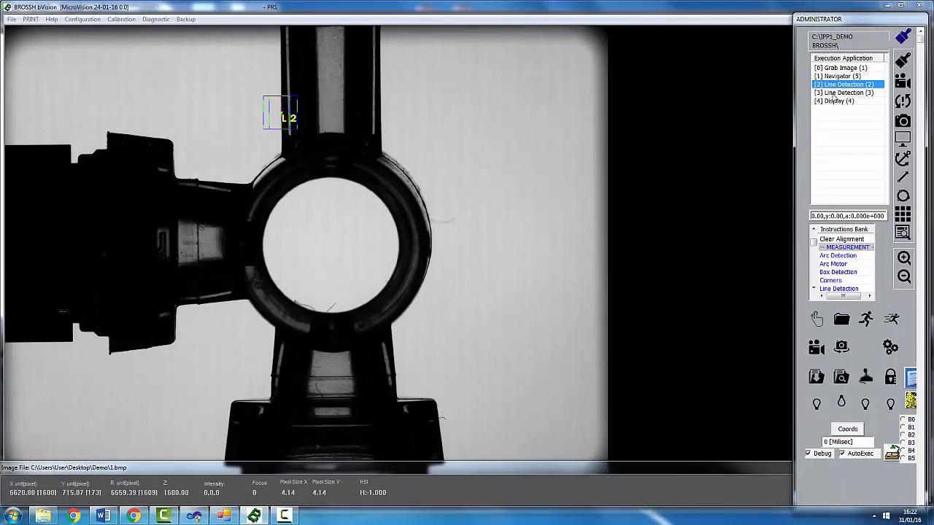
Step: Retrain Line Detection (3) with its existing parameters, defining two points on the left neck's upper edge and accepting the region box
{"action": "double_click", "coordinate": [839, 92]}
{"action": "left_click", "coordinate": [844, 180]}
{"action": "left_click", "coordinate": [904, 296]}
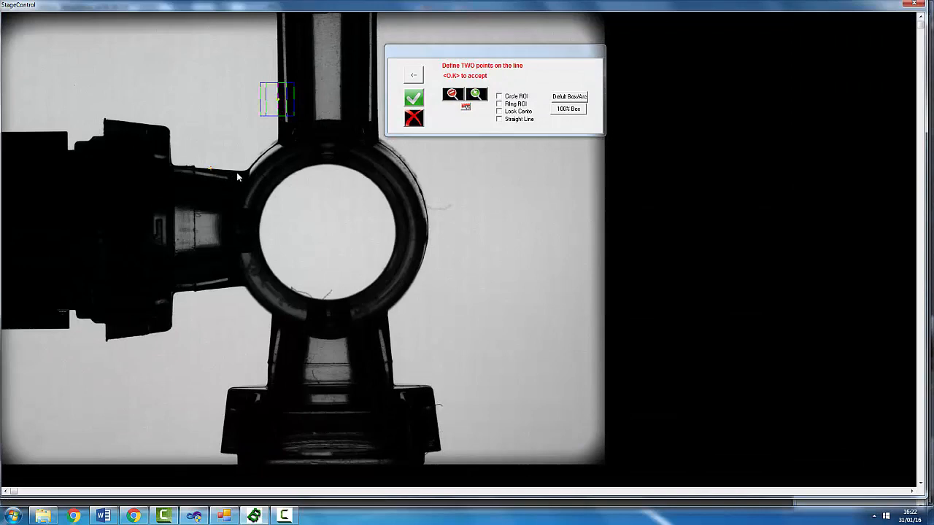
{"action": "left_click", "coordinate": [236, 174]}
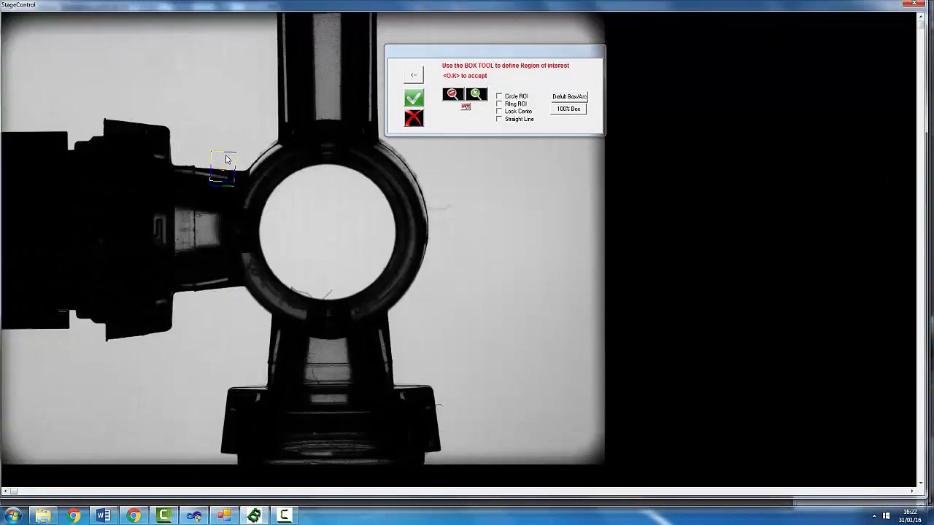
{"action": "left_click", "coordinate": [414, 99]}
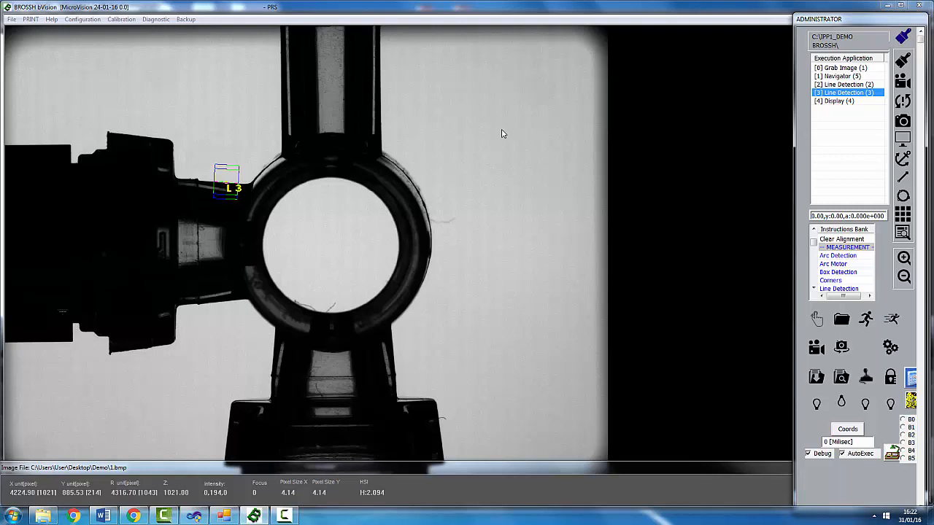
Step: Run the application in turn on the images 1.bmp, 2.bmp and 3.bmp to check the alignment of both line regions
{"action": "left_click", "coordinate": [818, 320]}
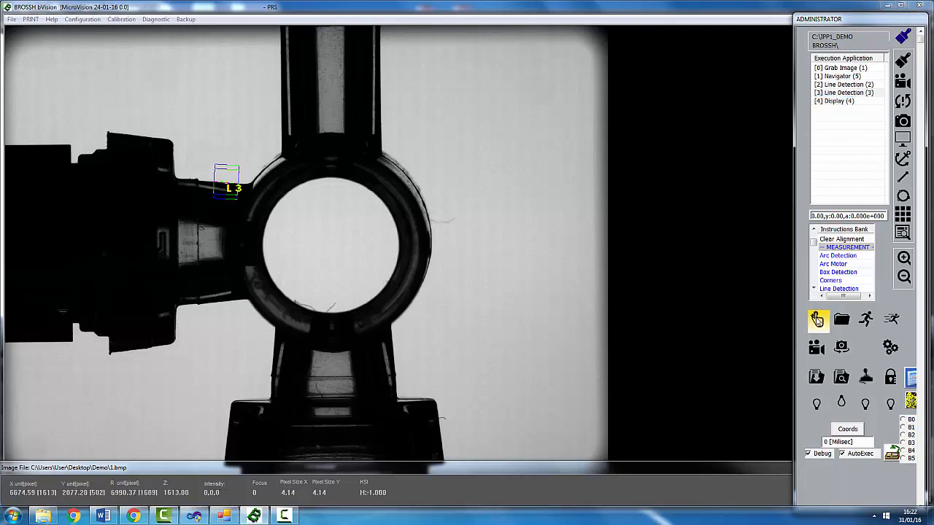
{"action": "left_click", "coordinate": [841, 319]}
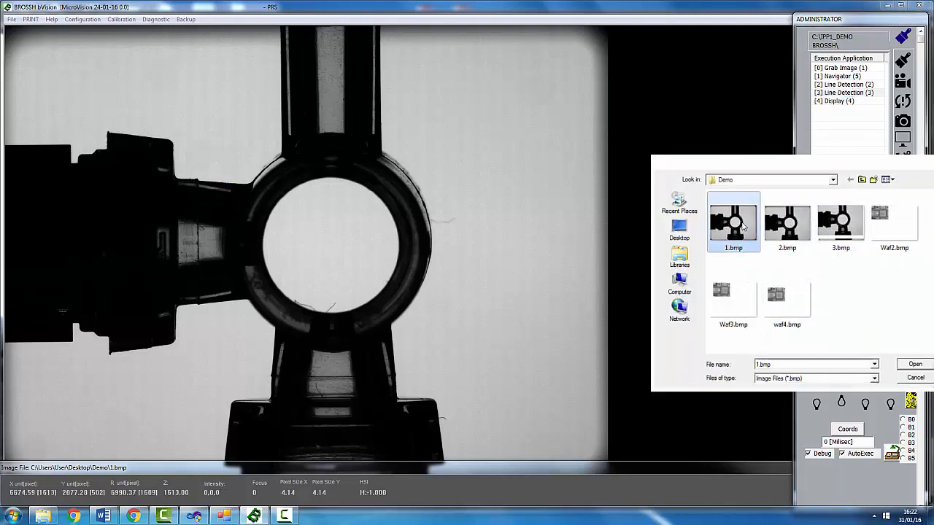
{"action": "double_click", "coordinate": [743, 228]}
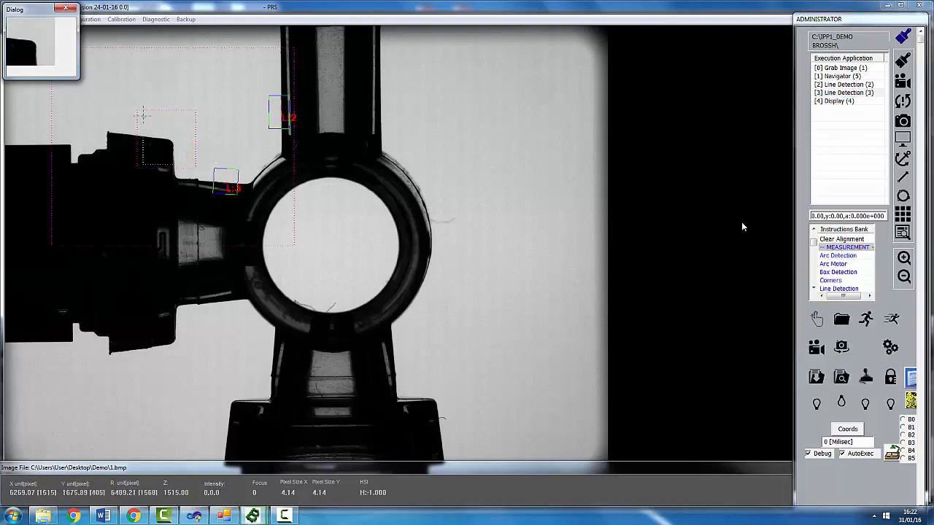
{"action": "left_click", "coordinate": [842, 318]}
{"action": "left_click", "coordinate": [797, 232]}
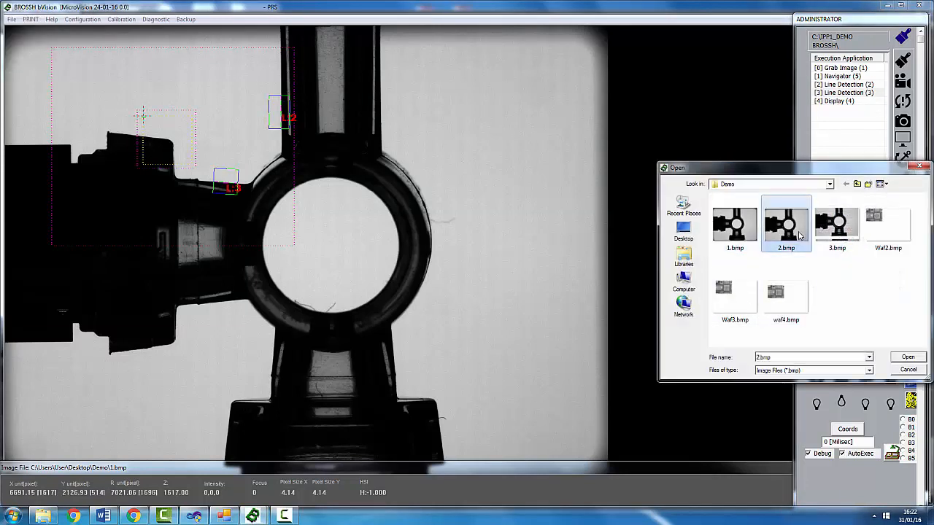
{"action": "double_click", "coordinate": [799, 235]}
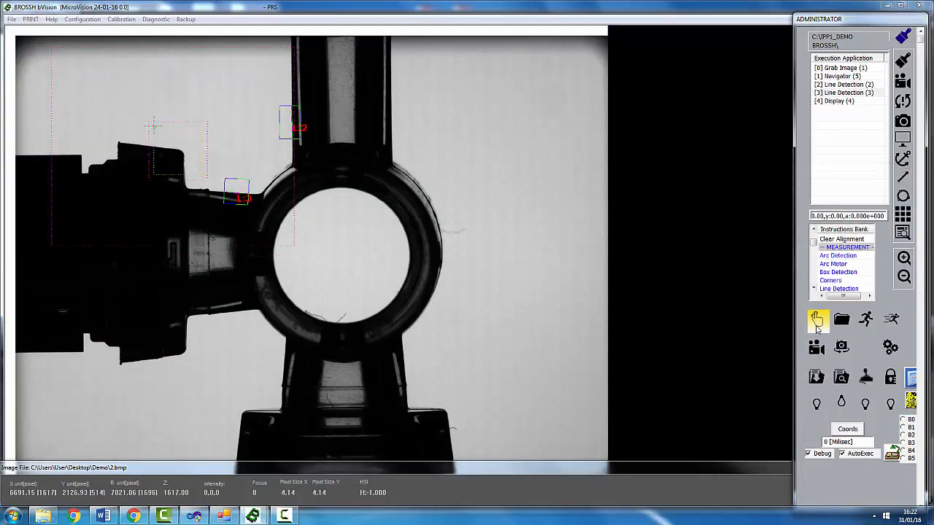
{"action": "left_click", "coordinate": [818, 329]}
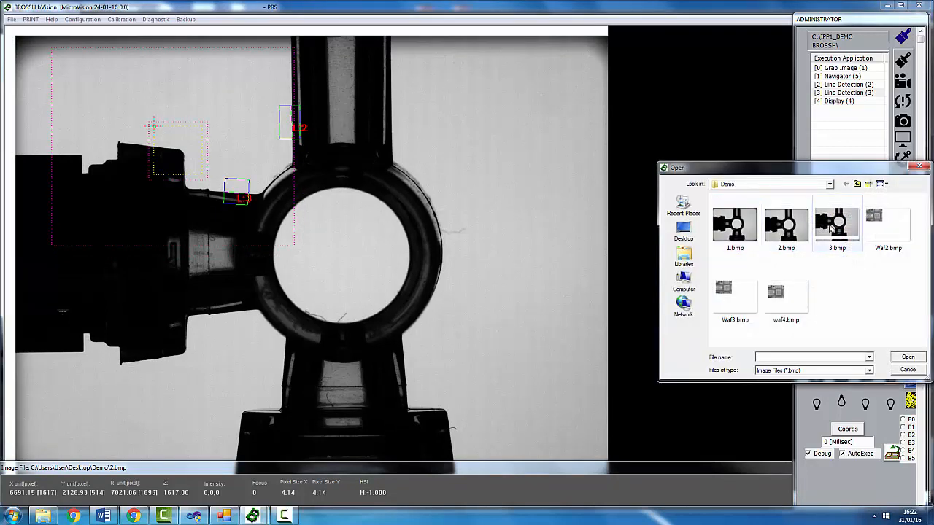
{"action": "double_click", "coordinate": [836, 225]}
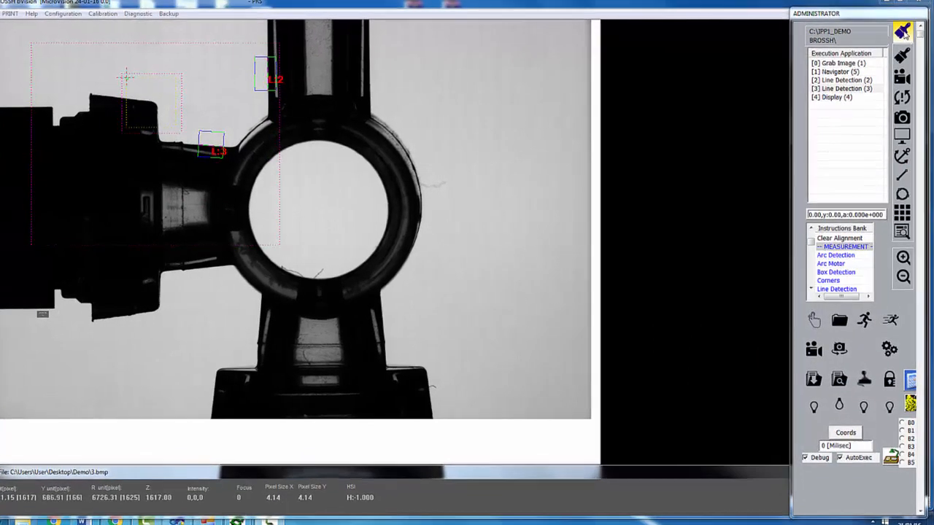
Step: Clear the overlays from the image and run the application again on 1.bmp
{"action": "left_click", "coordinate": [902, 31]}
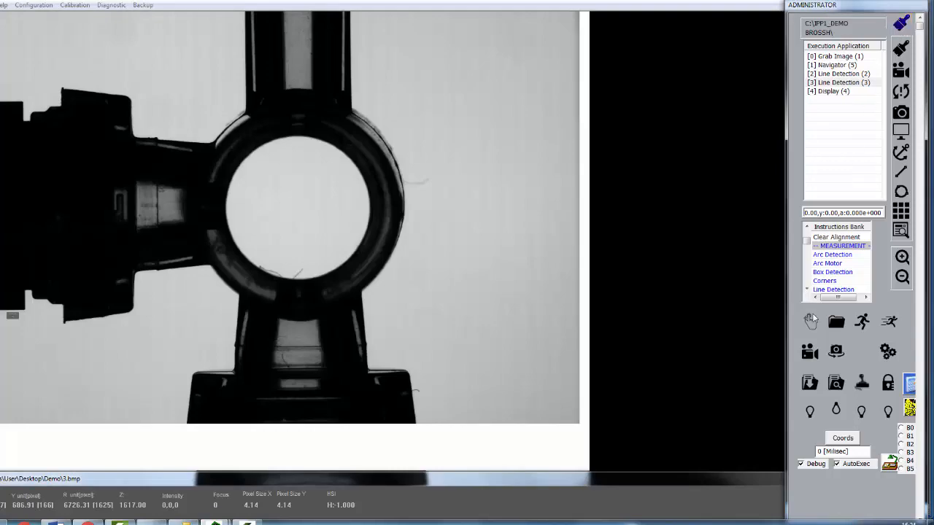
{"action": "left_click", "coordinate": [812, 321]}
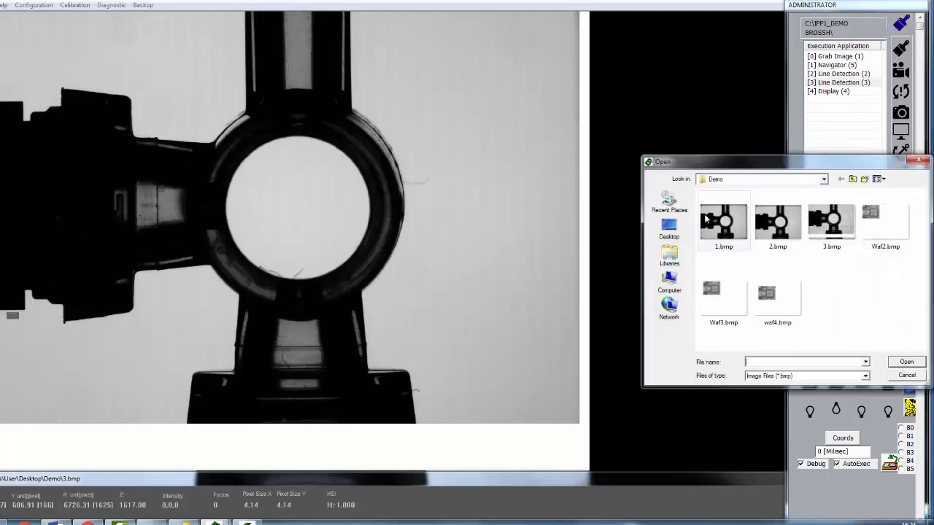
{"action": "double_click", "coordinate": [708, 218]}
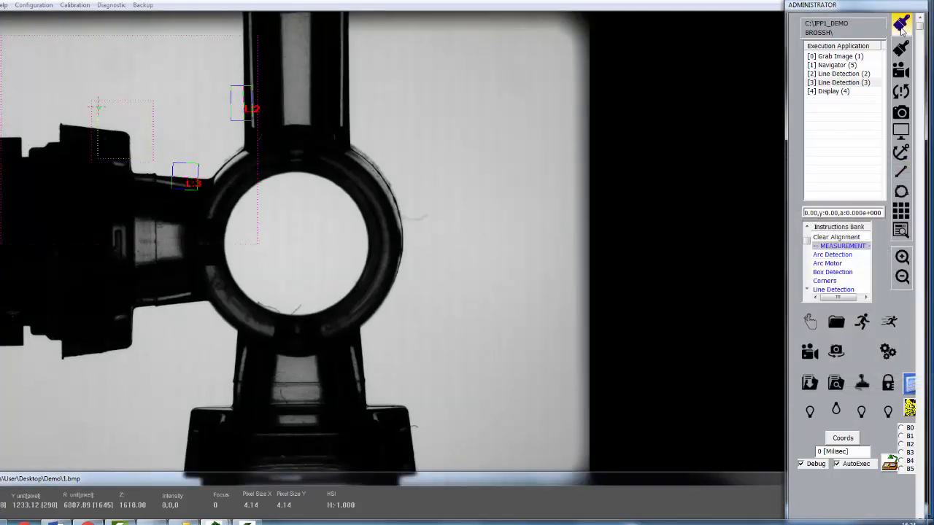
Step: Clear the overlays and execute Navigator (5), Line Detection (2) and Line Detection (3) one at a time
{"action": "left_click", "coordinate": [903, 27]}
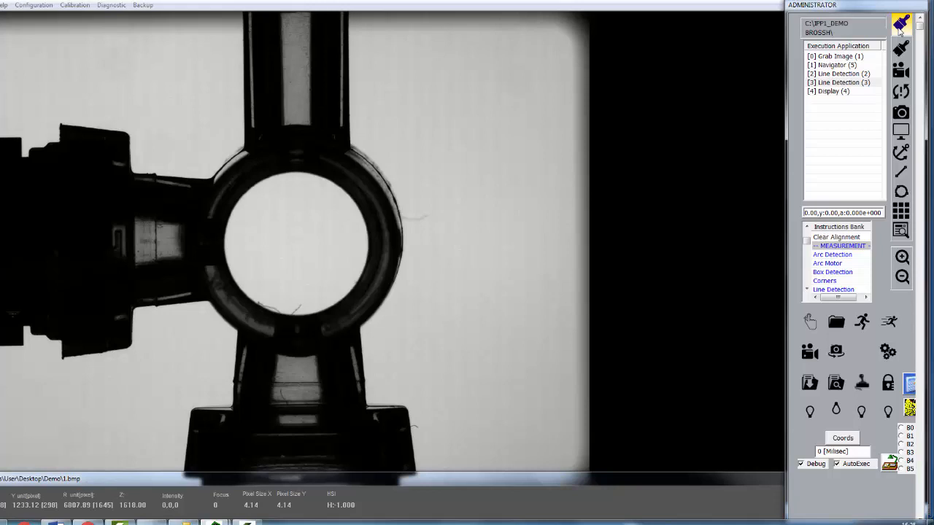
{"action": "left_click", "coordinate": [843, 65]}
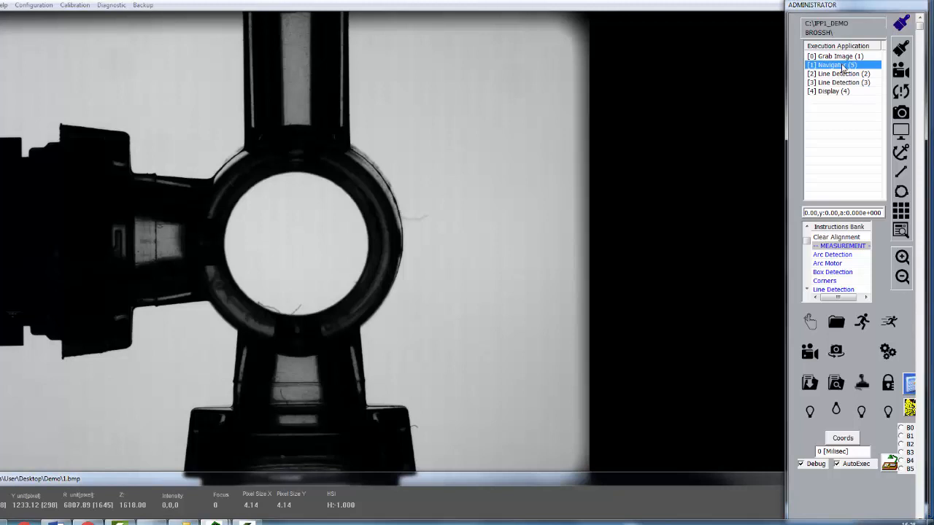
{"action": "double_click", "coordinate": [843, 68]}
{"action": "left_click", "coordinate": [857, 74]}
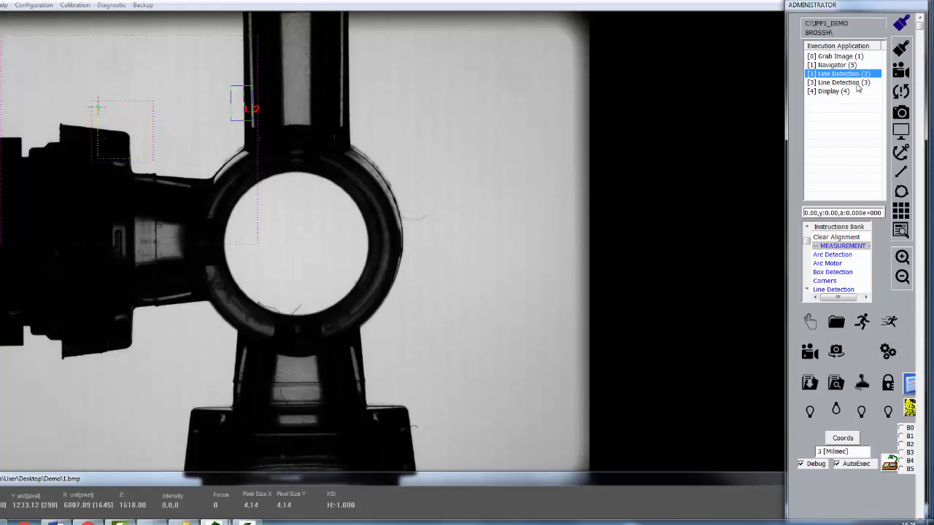
{"action": "left_click", "coordinate": [855, 82]}
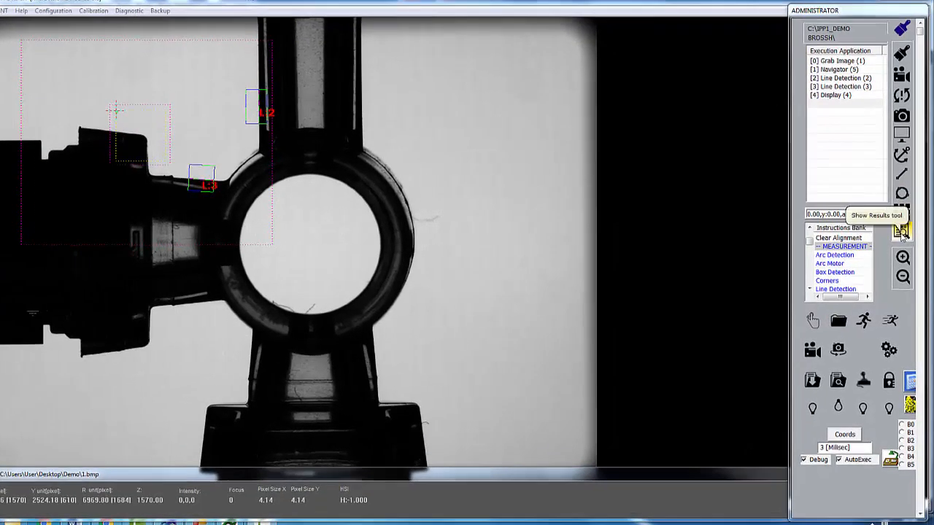
Step: Append a Show Results instruction with its default settings and run the application on 1.bmp to bring up the Final Report
{"action": "left_click", "coordinate": [901, 230]}
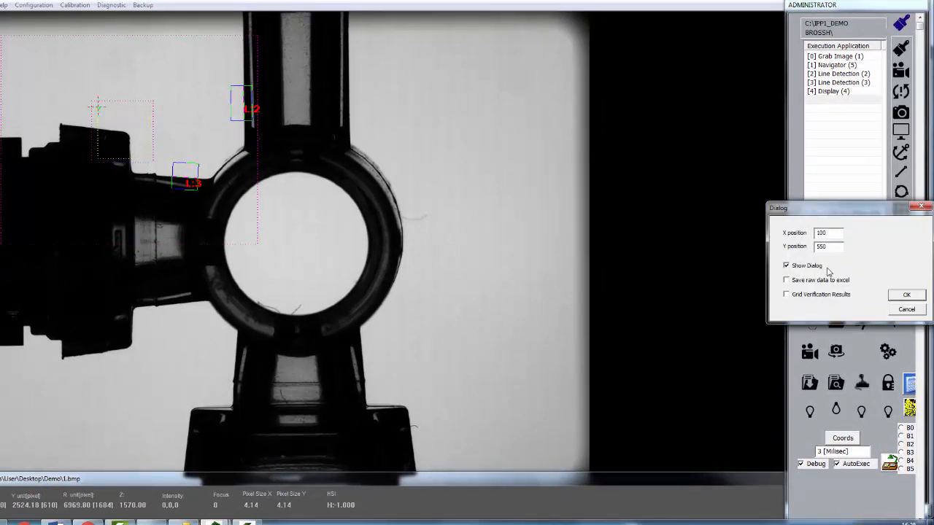
{"action": "left_click", "coordinate": [904, 295]}
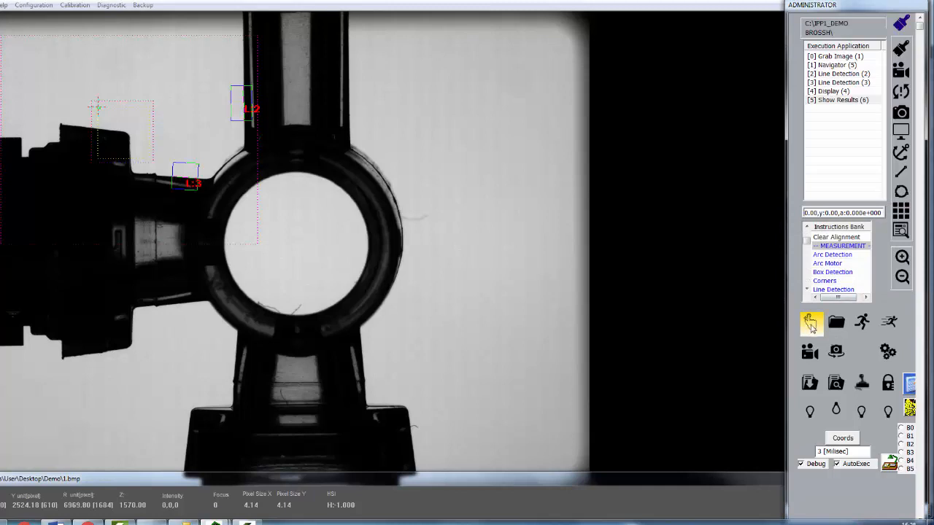
{"action": "left_click", "coordinate": [810, 324]}
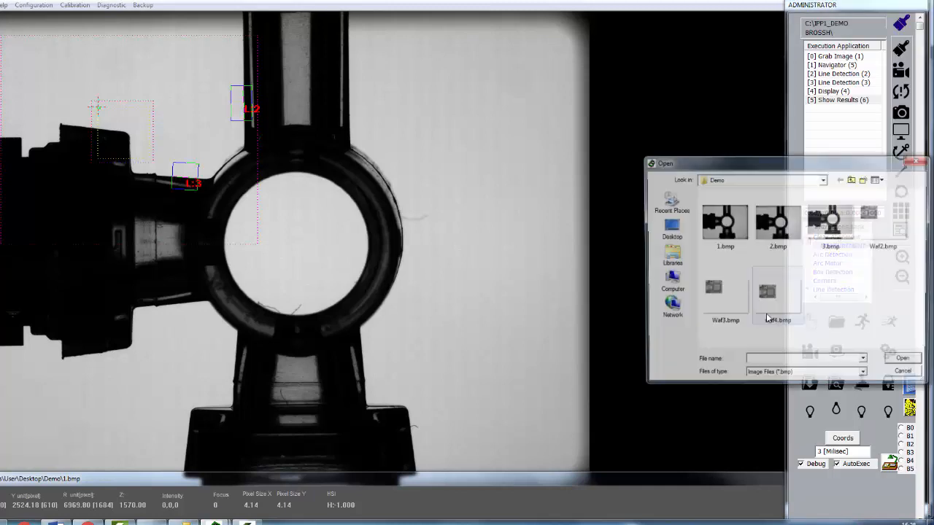
{"action": "double_click", "coordinate": [719, 225]}
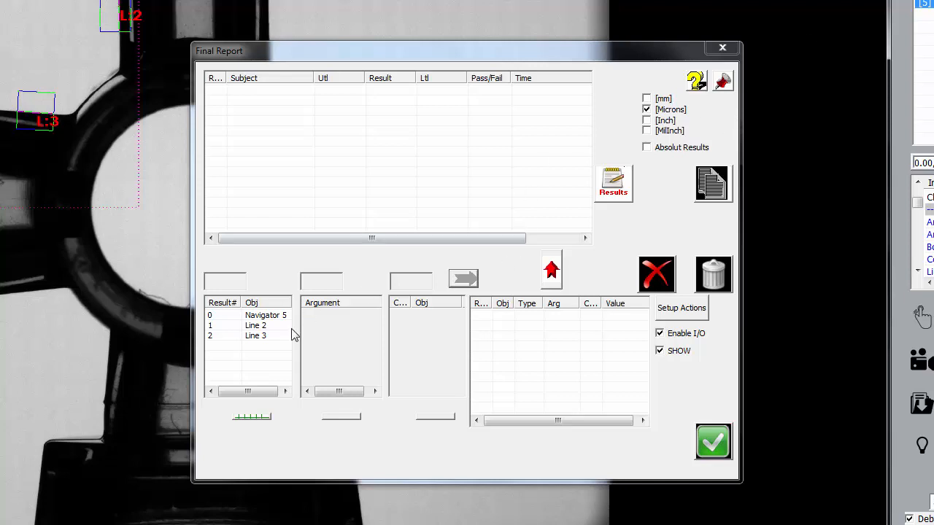
Step: Add the X argument of Line 2 to the chosen results without a comparison object
{"action": "left_click", "coordinate": [267, 330]}
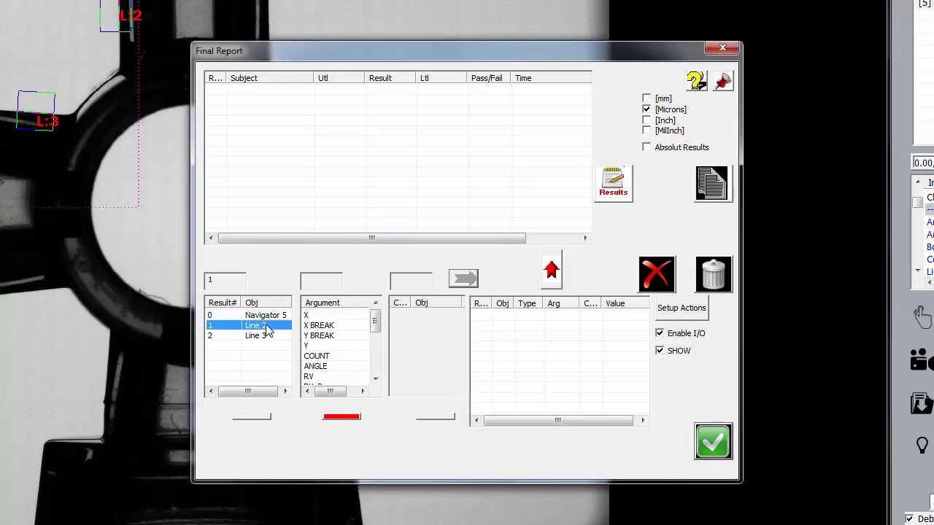
{"action": "left_click", "coordinate": [310, 316]}
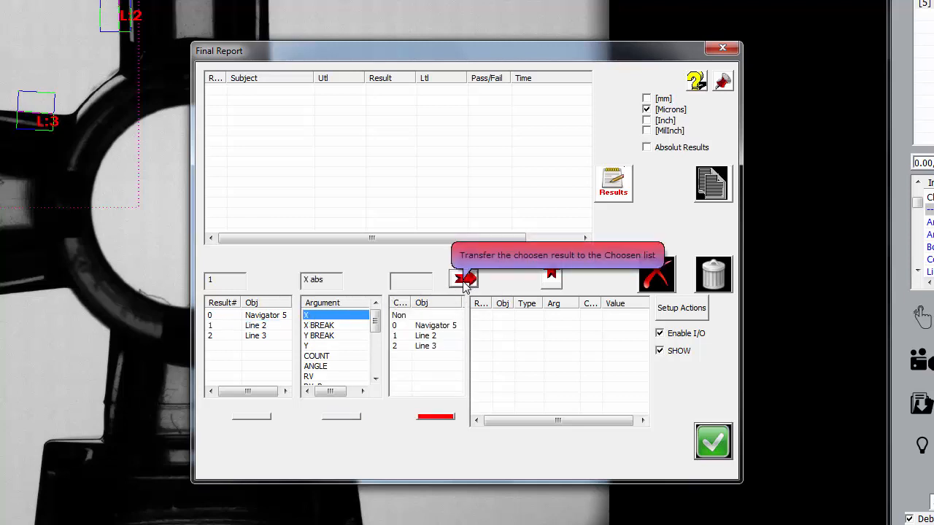
{"action": "left_click", "coordinate": [464, 283]}
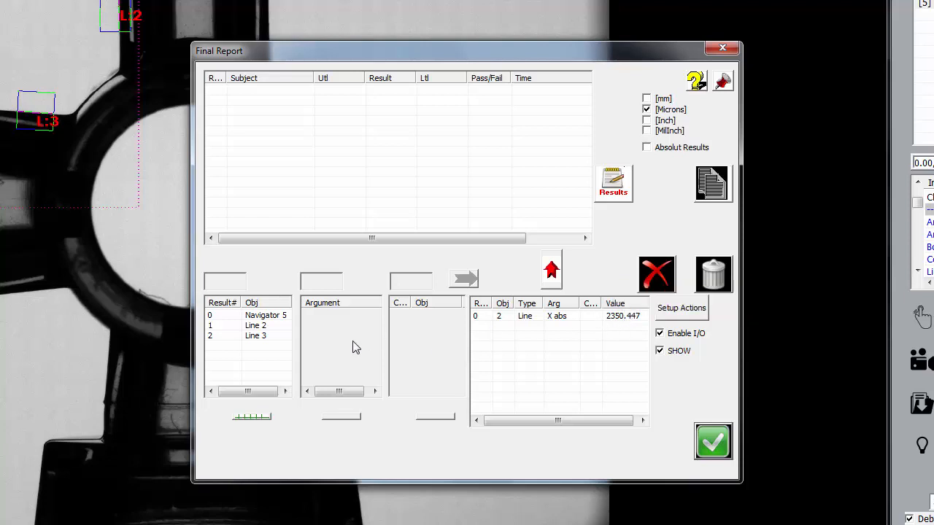
Step: Add the ANGLE of Line 3 relative to Line 2 to the chosen results
{"action": "left_click", "coordinate": [265, 337]}
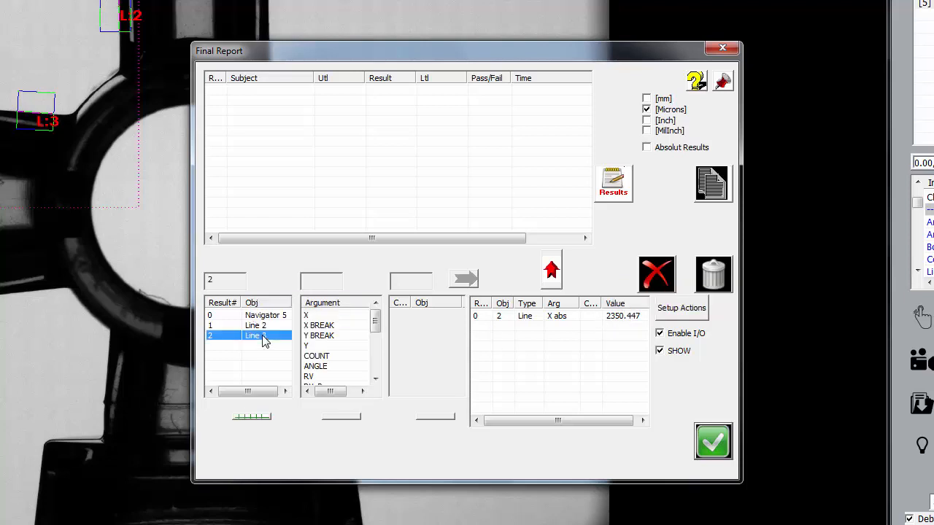
{"action": "left_click", "coordinate": [327, 367]}
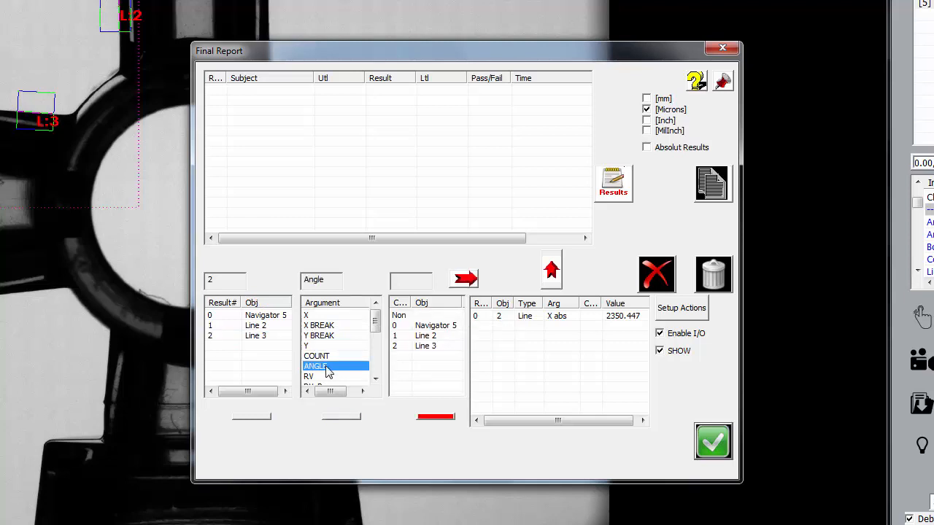
{"action": "left_click", "coordinate": [429, 337]}
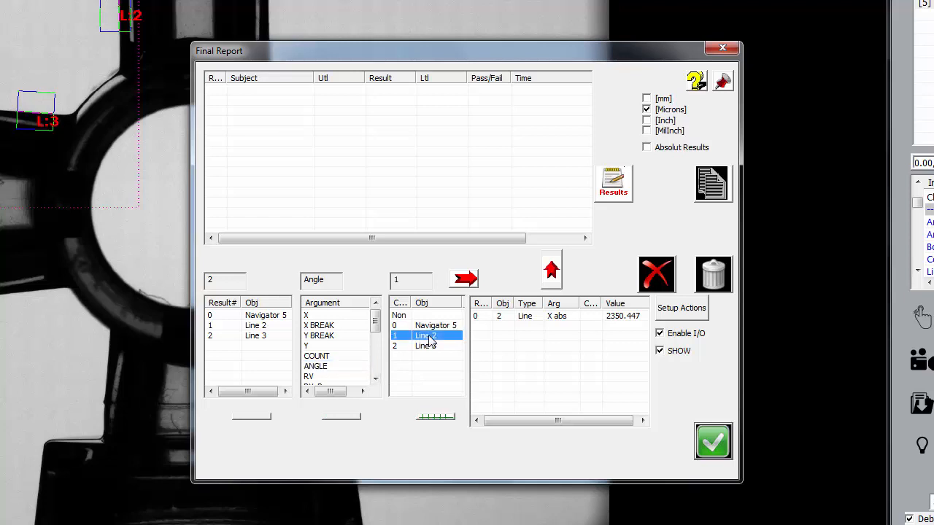
{"action": "left_click", "coordinate": [467, 281]}
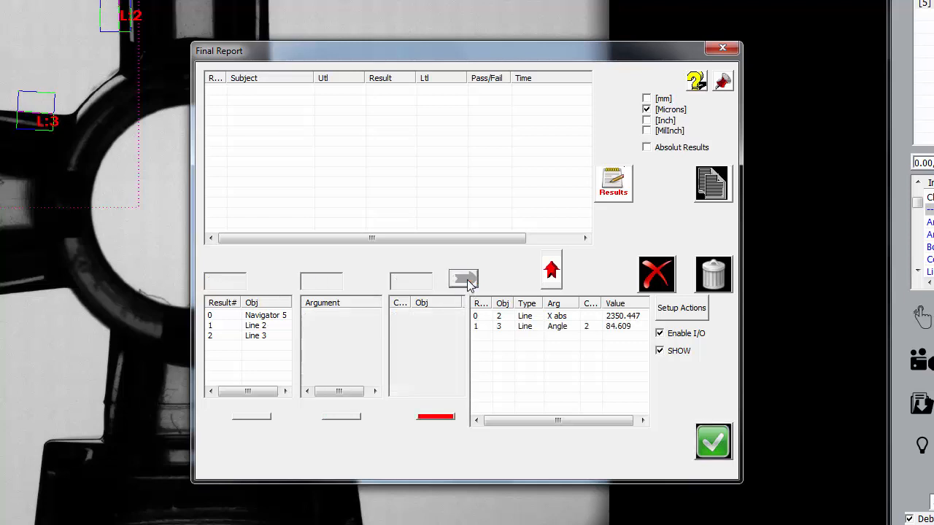
{"action": "left_click", "coordinate": [603, 328]}
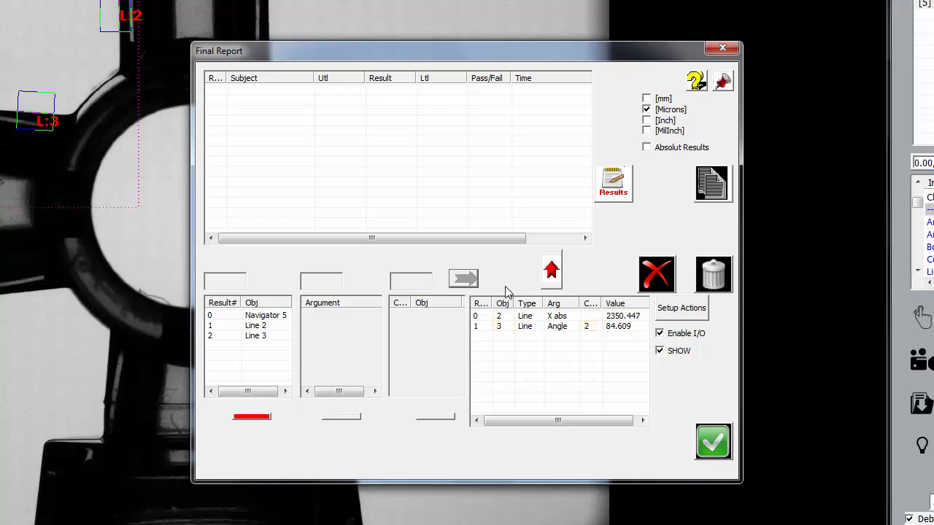
Step: Add the SCORE argument of Navigator 5 to the chosen results
{"action": "left_click", "coordinate": [280, 322]}
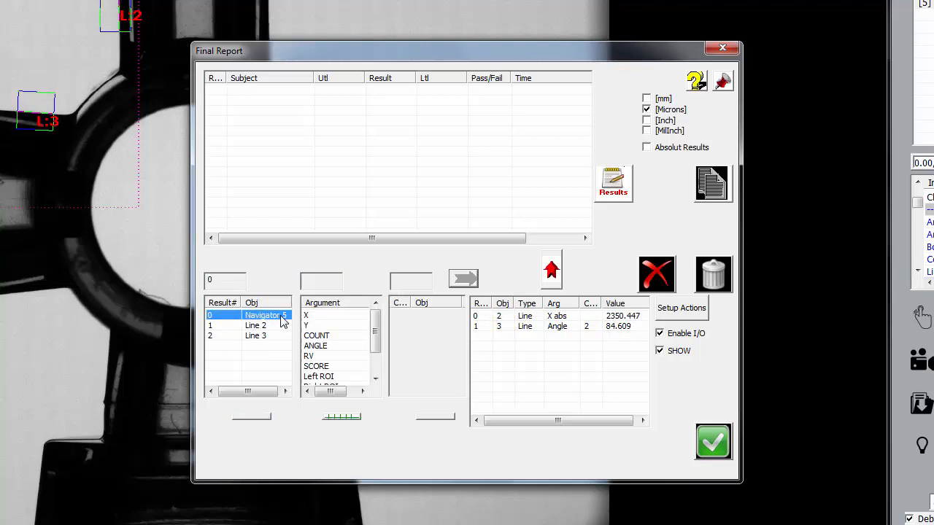
{"action": "left_click", "coordinate": [325, 366]}
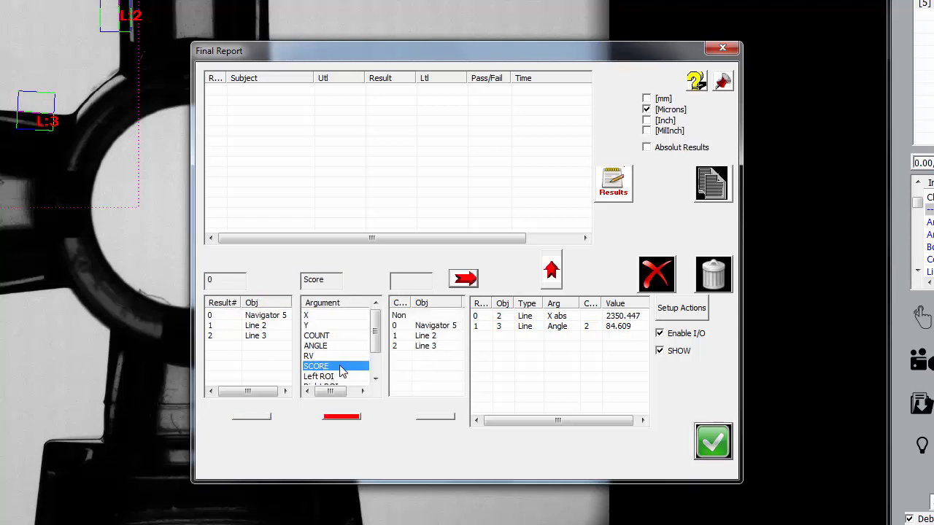
{"action": "left_click", "coordinate": [465, 281]}
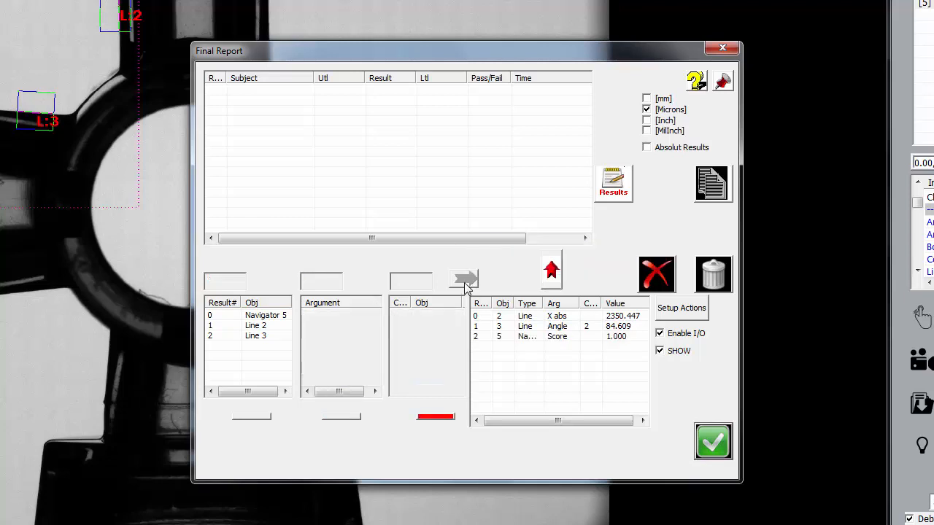
Step: Edit the chosen X abs result of Line 2 and name its subject "line 2 abs x"
{"action": "left_click", "coordinate": [532, 338]}
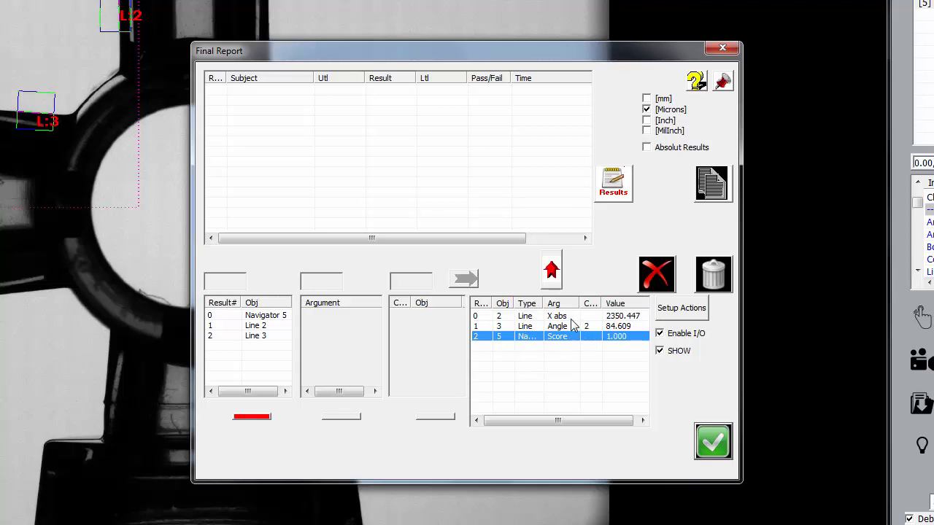
{"action": "left_click", "coordinate": [559, 316]}
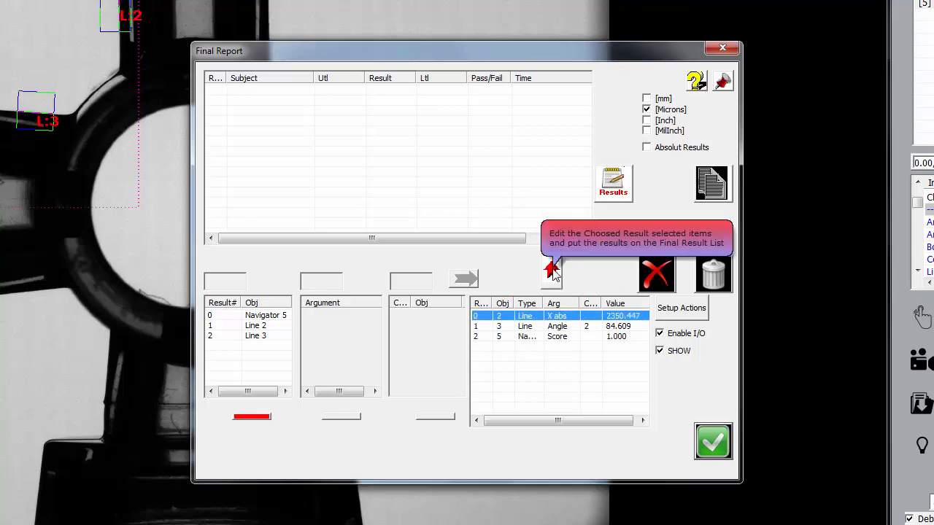
{"action": "left_click", "coordinate": [553, 271]}
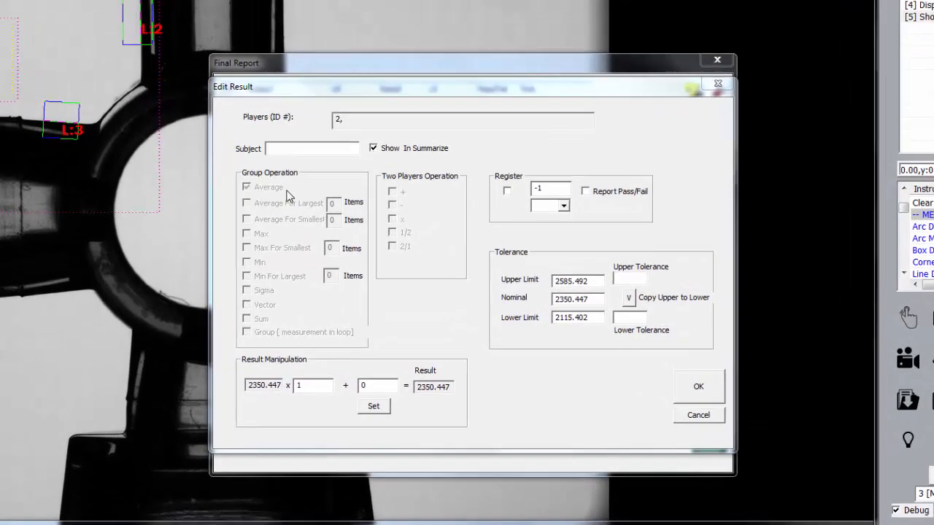
{"action": "left_click", "coordinate": [295, 150]}
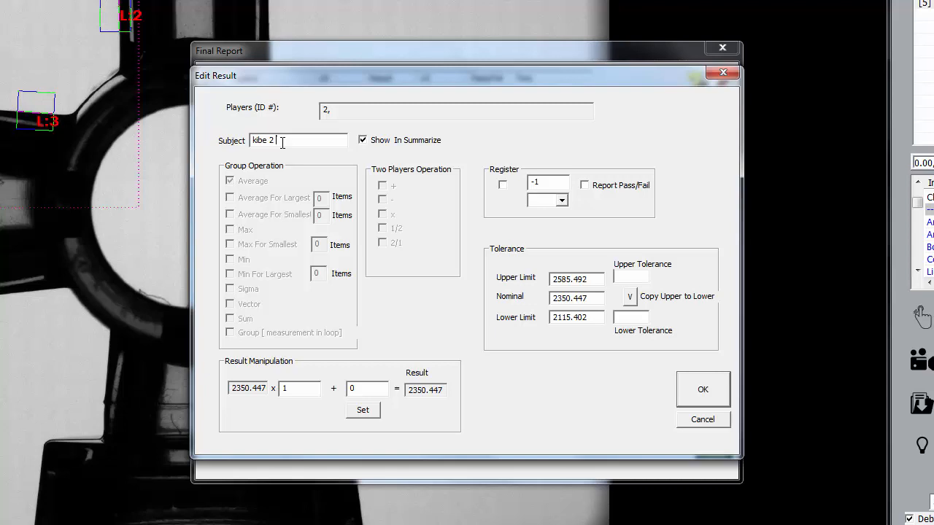
{"action": "key", "text": "BackSpace"}
{"action": "key", "text": "BackSpace"}
{"action": "key", "text": "BackSpace"}
{"action": "key", "text": "BackSpace"}
{"action": "key", "text": "BackSpace"}
{"action": "key", "text": "BackSpace"}
{"action": "type", "text": "line 2 abs x"}
Step: Set the upper tolerance to 1000, copy it to the lower tolerance, and add the result to the final list
{"action": "left_click", "coordinate": [591, 298]}
{"action": "left_click", "coordinate": [631, 280]}
{"action": "type", "text": "1000"}
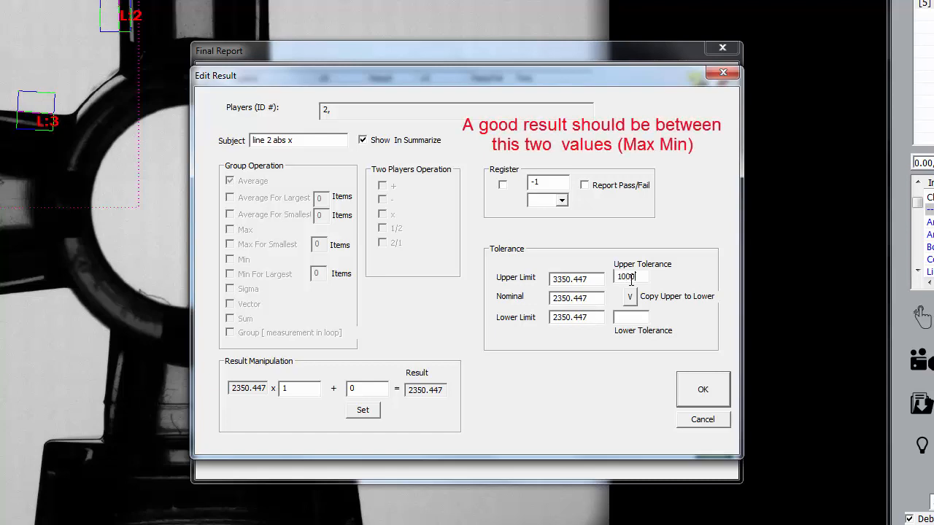
{"action": "left_click", "coordinate": [629, 297]}
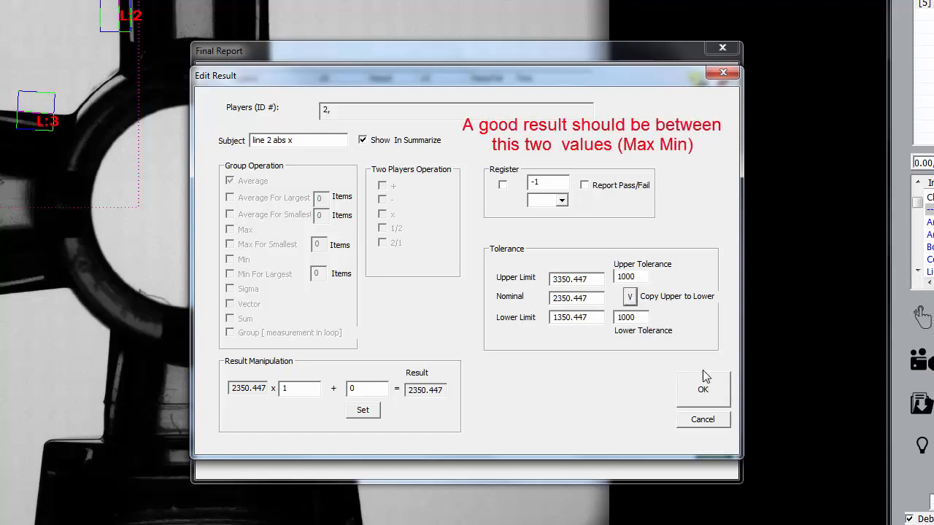
{"action": "left_click", "coordinate": [723, 403]}
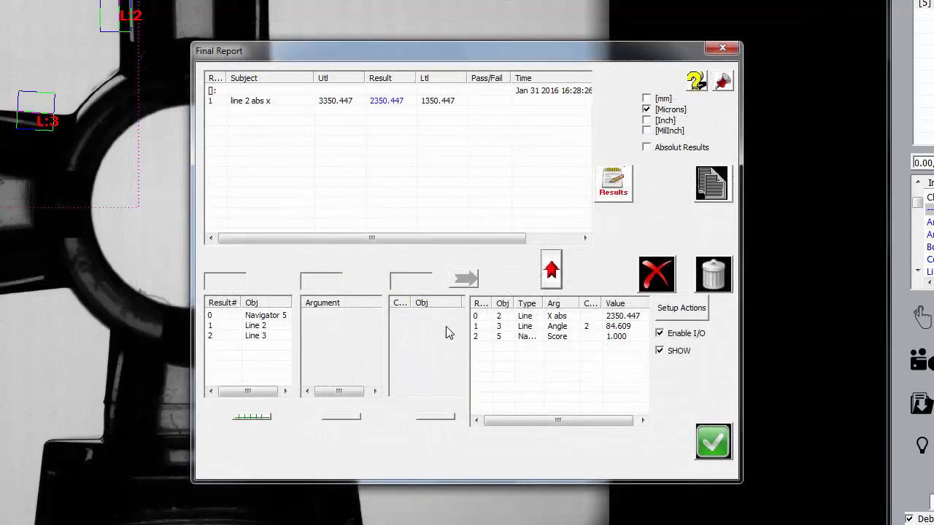
Step: Add the Line 3 angle result to the final list as "angle 2-3" with upper and lower tolerances of 5
{"action": "double_click", "coordinate": [540, 327]}
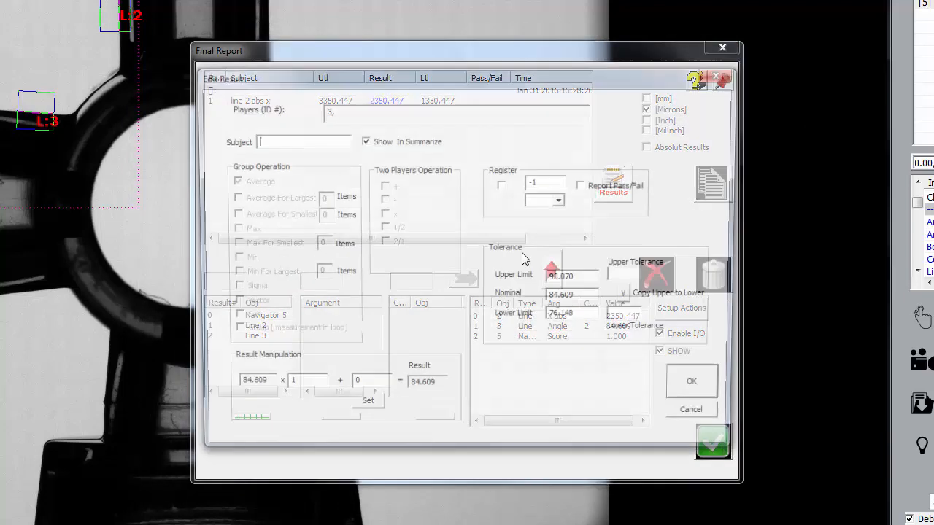
{"action": "type", "text": "a"}
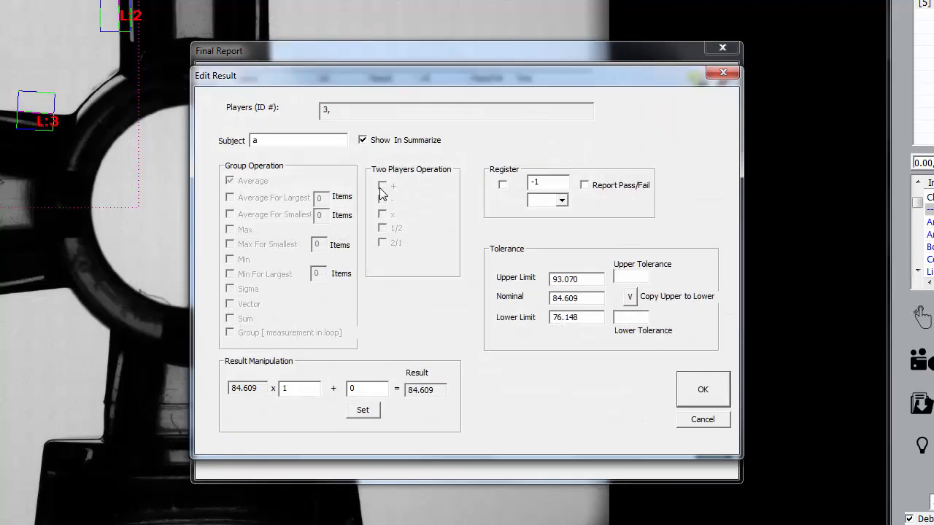
{"action": "type", "text": "ngle 2-3"}
{"action": "left_click", "coordinate": [630, 279]}
{"action": "type", "text": "5"}
{"action": "left_click", "coordinate": [628, 298]}
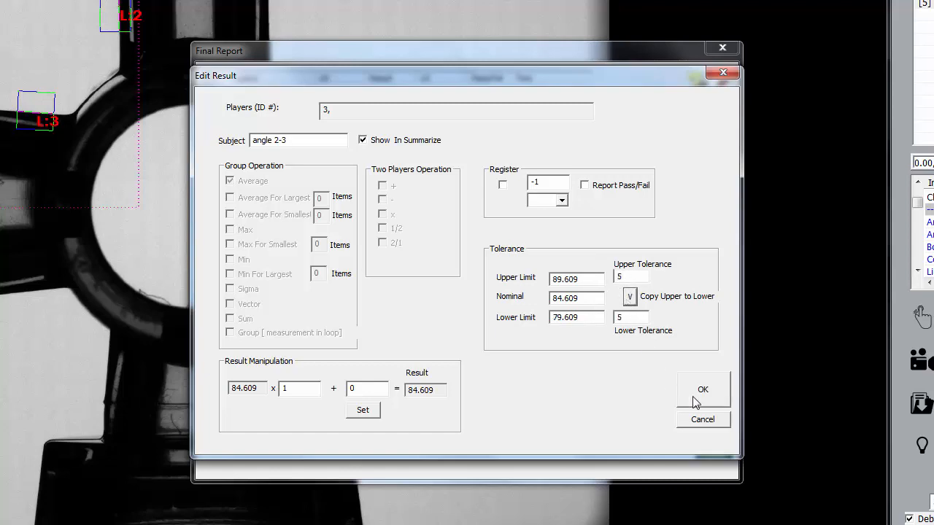
{"action": "left_click", "coordinate": [697, 401]}
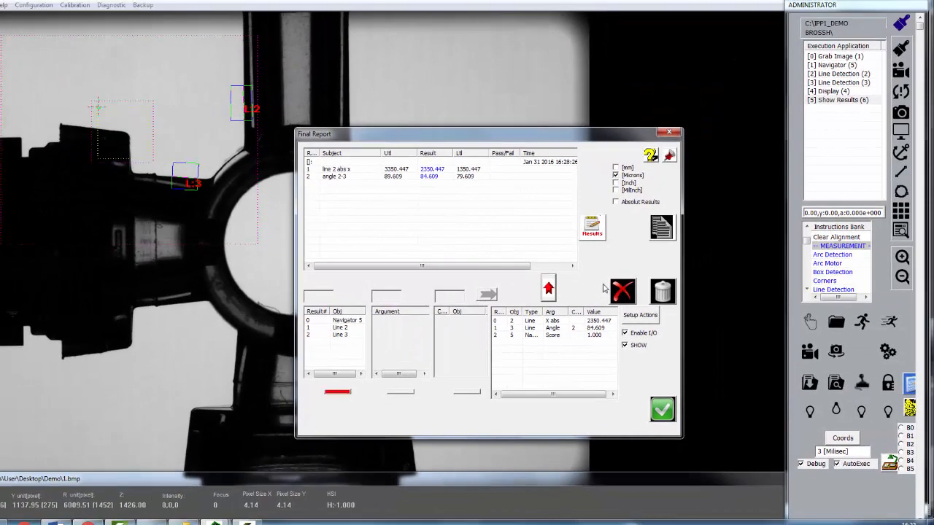
Step: Turn off Show Dialog for the Show Results instruction and keep its feature ID at 6
{"action": "right_click", "coordinate": [824, 102]}
{"action": "left_click", "coordinate": [840, 179]}
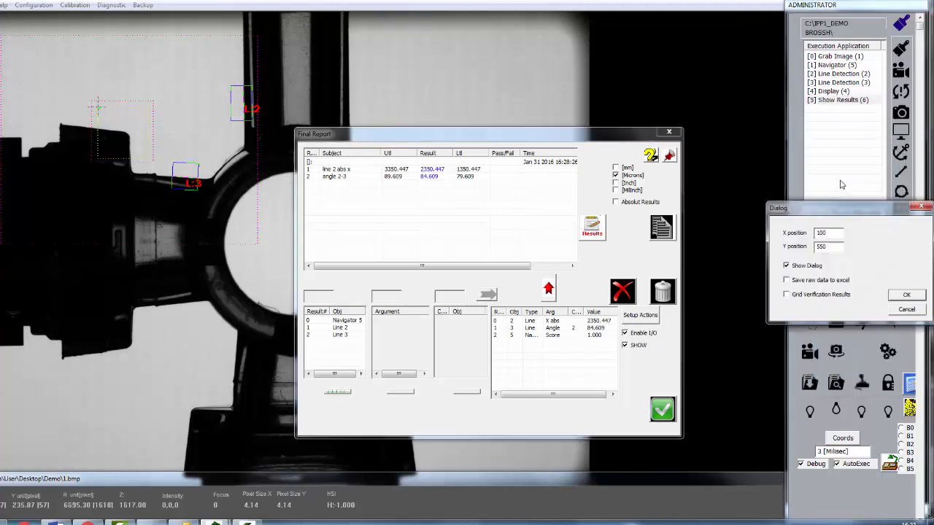
{"action": "left_click", "coordinate": [794, 267]}
{"action": "left_click", "coordinate": [908, 295]}
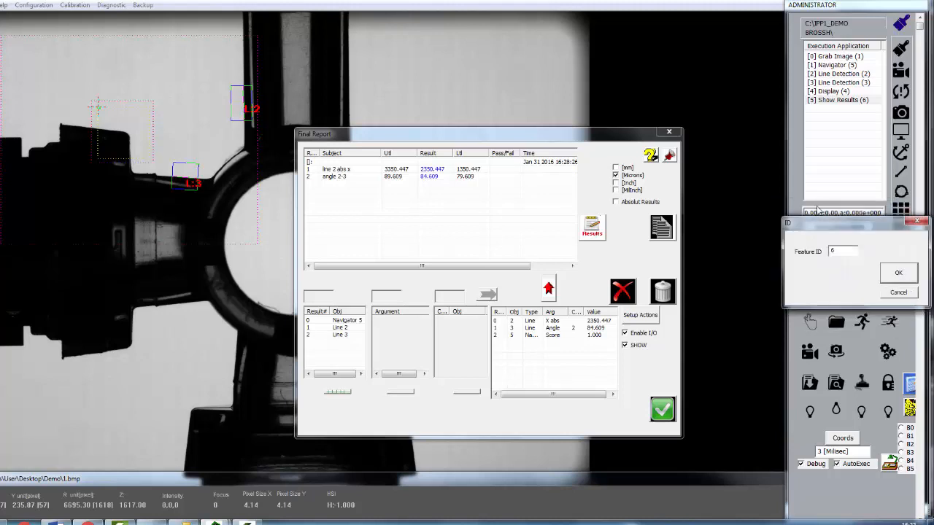
{"action": "left_click", "coordinate": [899, 277]}
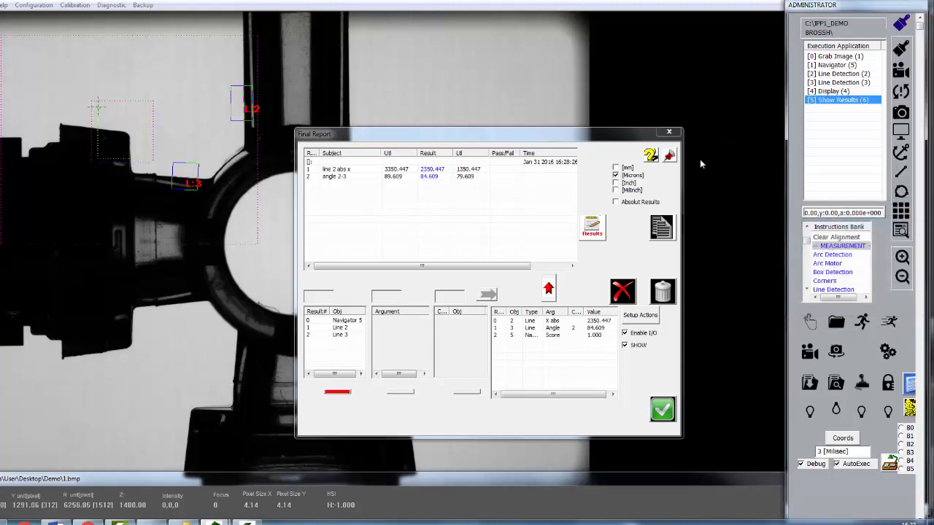
Step: Close the Final Report, run the application on 1.bmp, and look across the columns of the results summary
{"action": "left_click", "coordinate": [668, 134]}
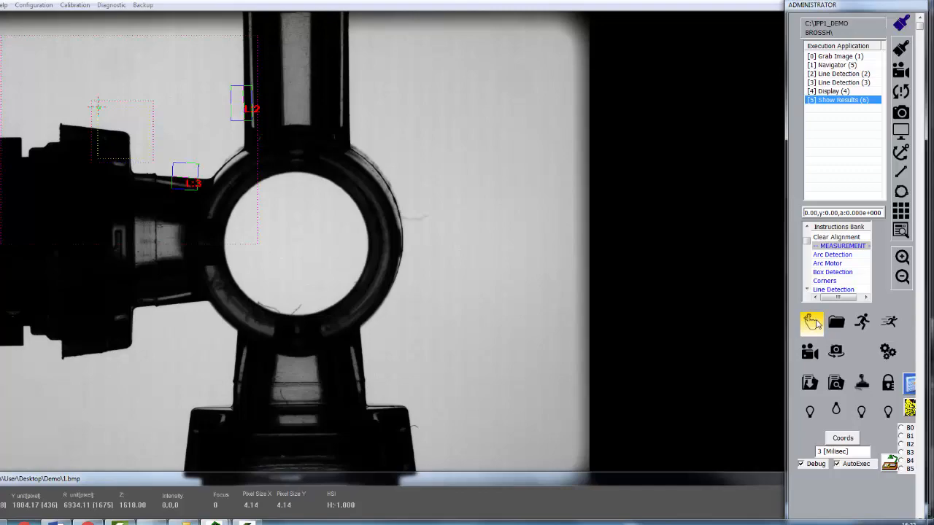
{"action": "left_click", "coordinate": [813, 321]}
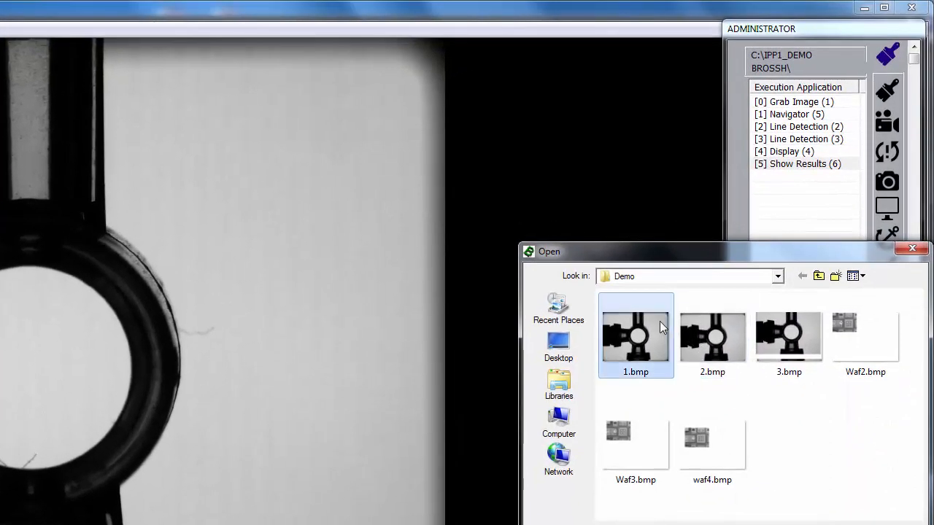
{"action": "double_click", "coordinate": [662, 325]}
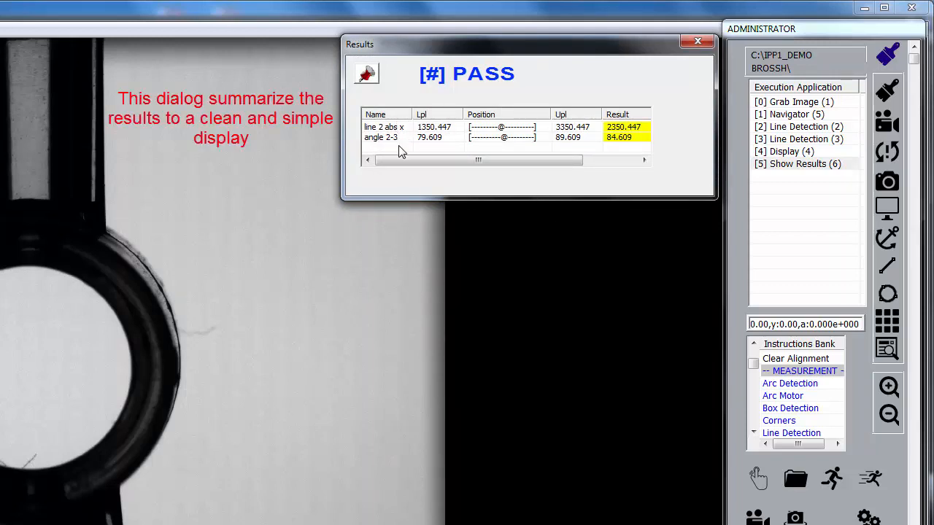
{"action": "left_click_drag", "start_coordinate": [513, 162], "coordinate": [553, 162]}
{"action": "left_click_drag", "start_coordinate": [448, 160], "coordinate": [401, 169]}
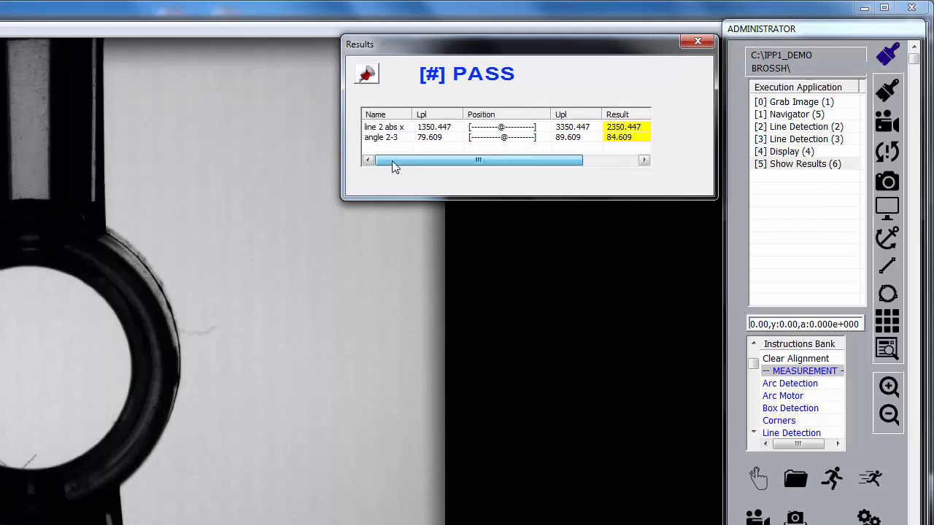